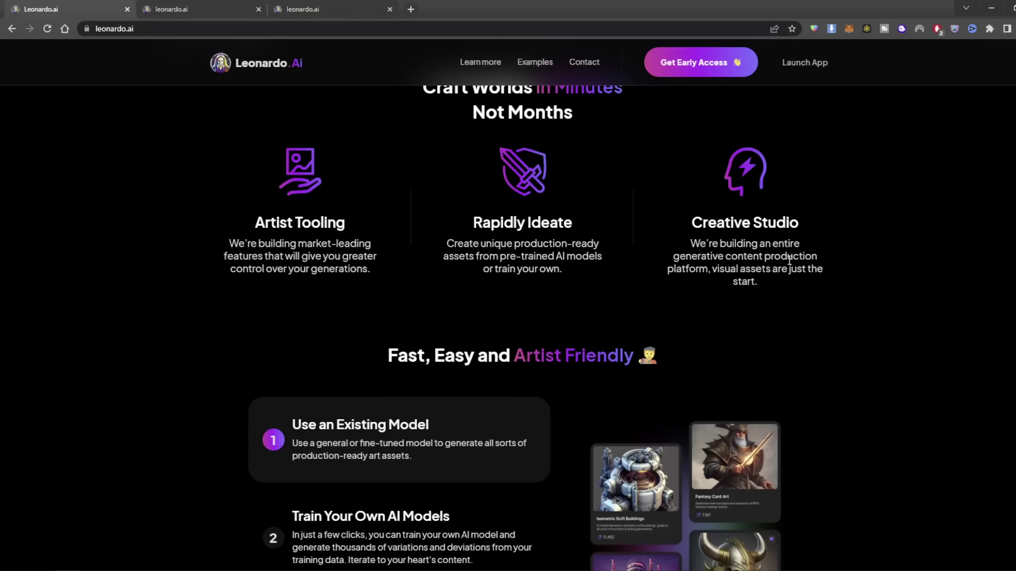
Step: Look through the Leonardo.Ai landing page's feature sections and its early-access signup
scroll(828, 278, "down", 2)
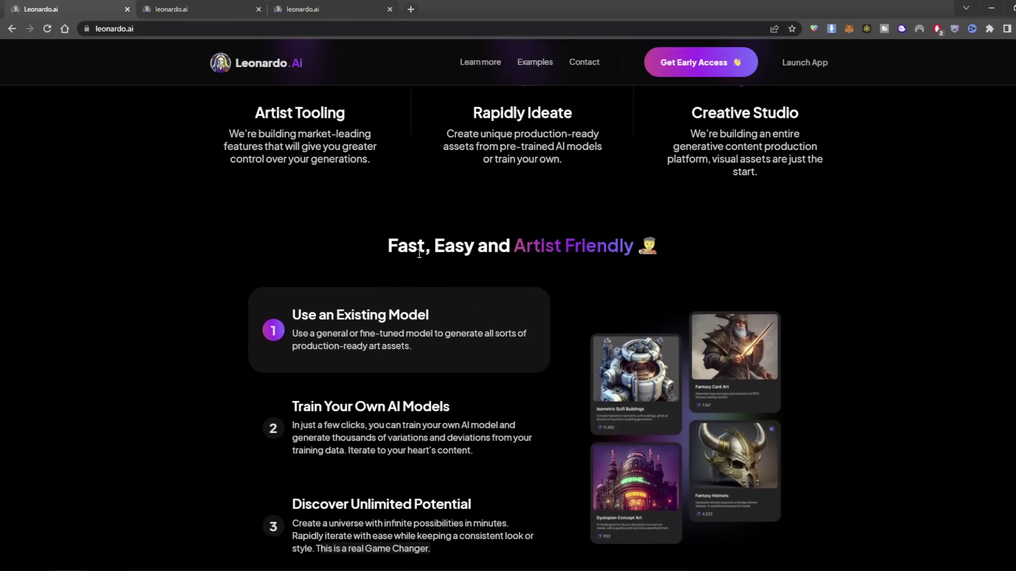
scroll(598, 253, "down", 1)
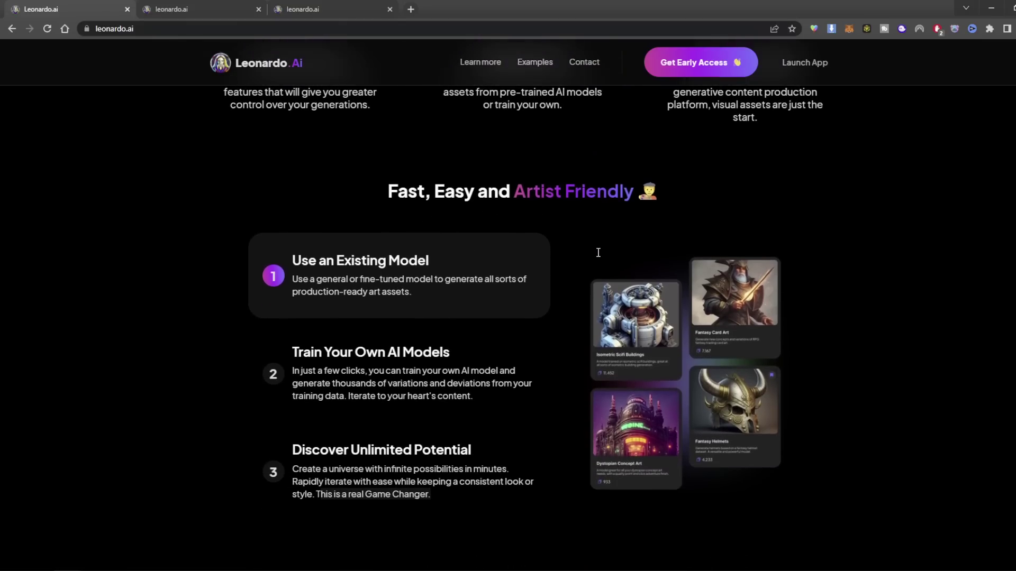
scroll(850, 287, "down", 3)
scroll(852, 299, "down", 6)
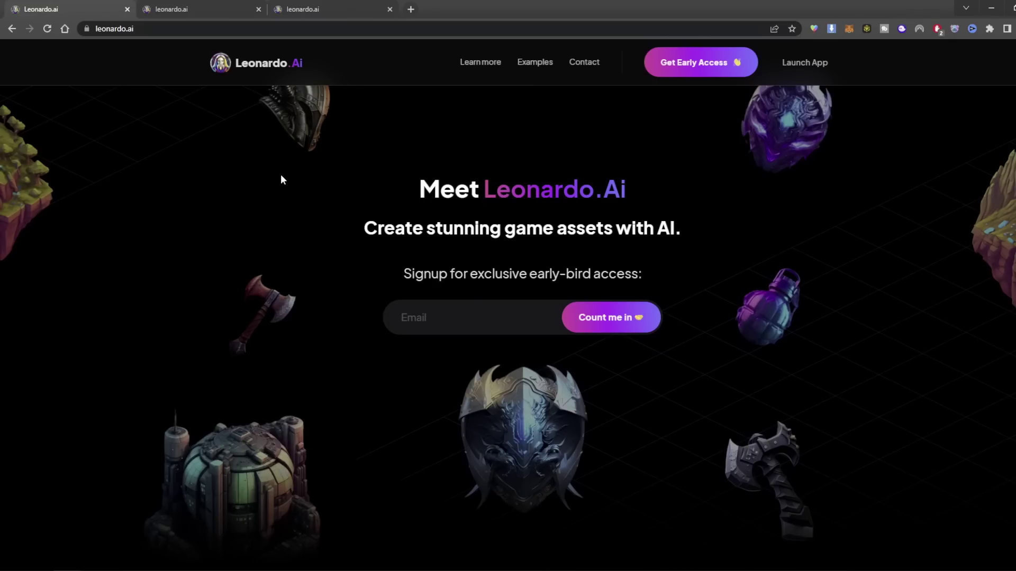
Step: Fill in the sign-up form with a username and the interests Advertising, Art, Marketing, Product Design, Stock Images, Video Games and Other
key("ctrl+Tab")
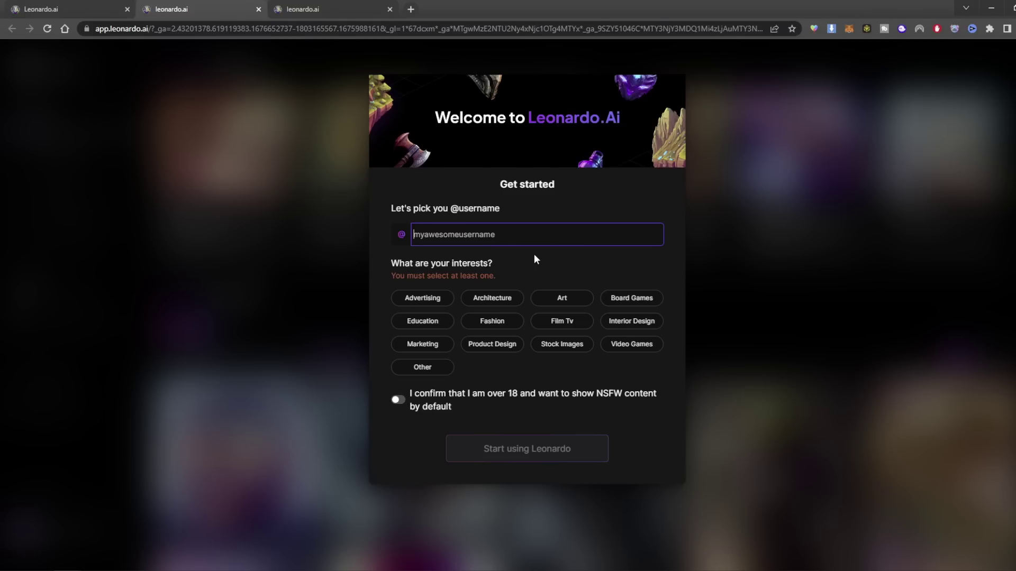
type("YoungBuffett")
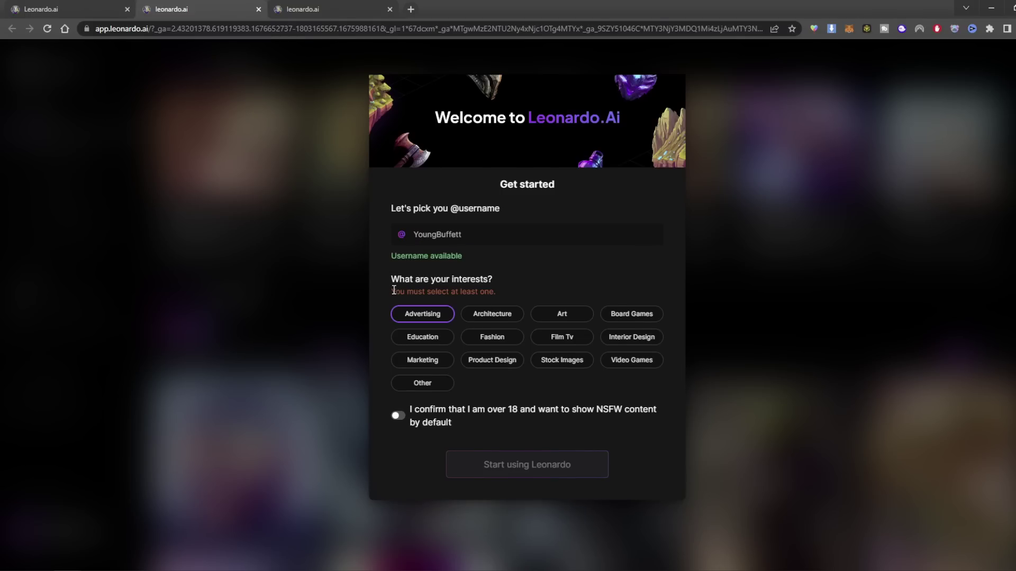
left_click(422, 318)
left_click(578, 306)
left_click(437, 353)
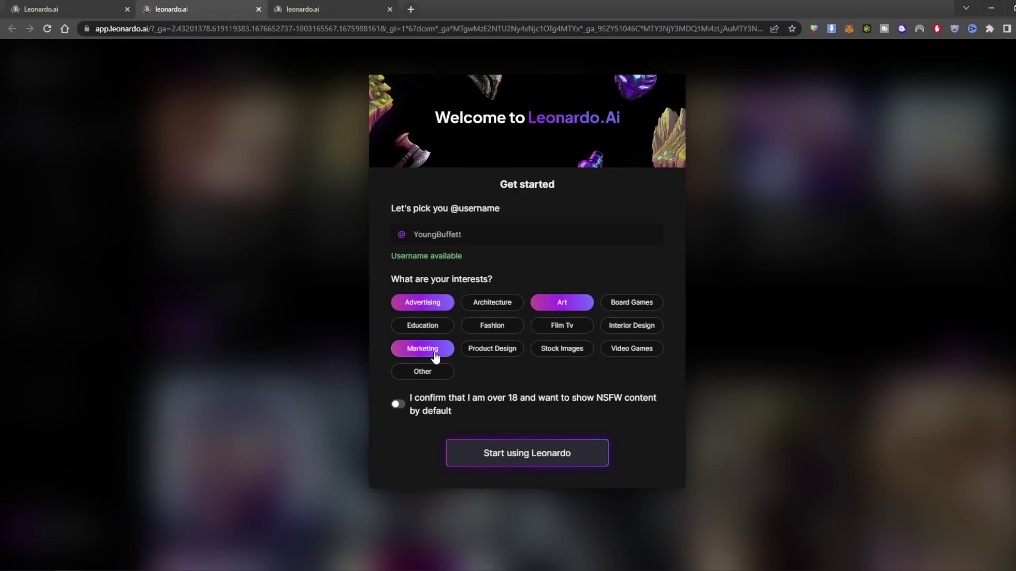
left_click(512, 354)
left_click(567, 355)
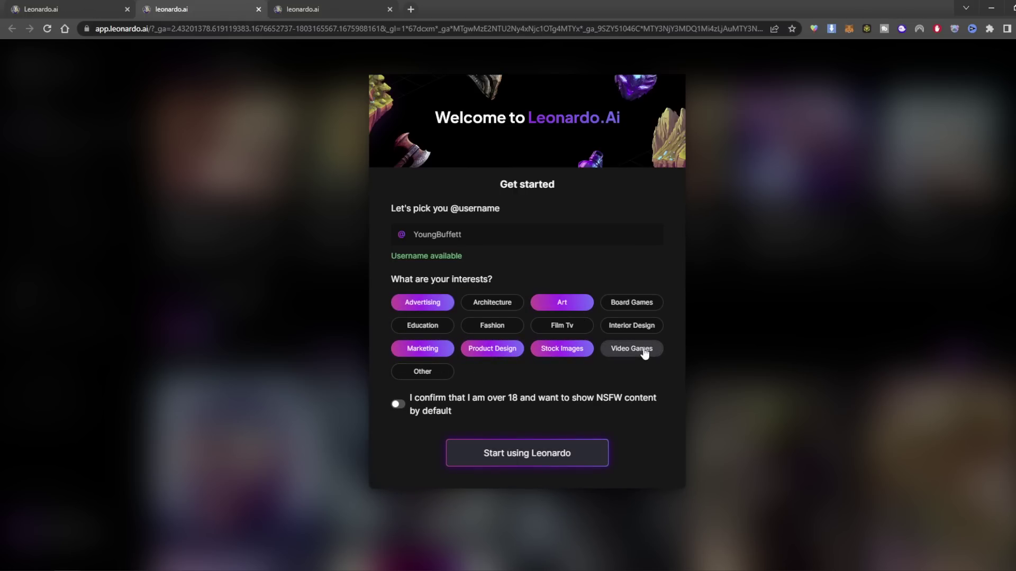
left_click(641, 350)
left_click(433, 377)
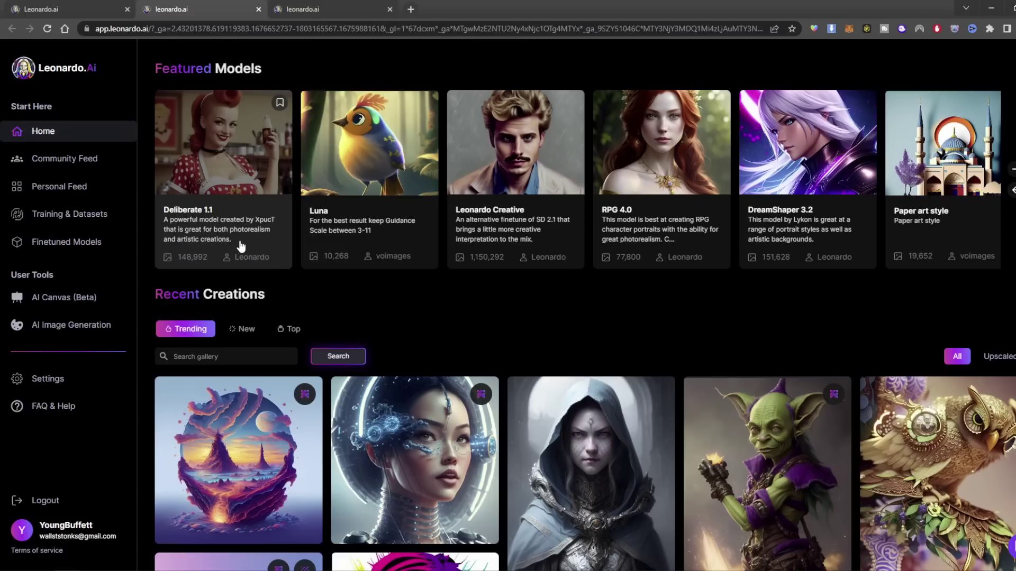
Step: Open the featured model Deliberate 1.1 and review its details and sample images
left_click(225, 183)
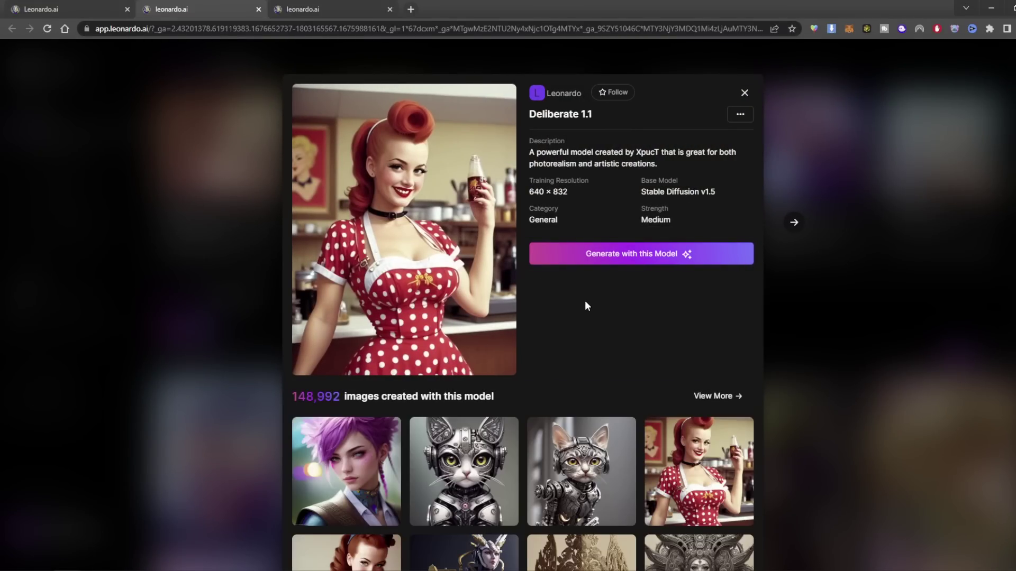
scroll(653, 281, "down", 1)
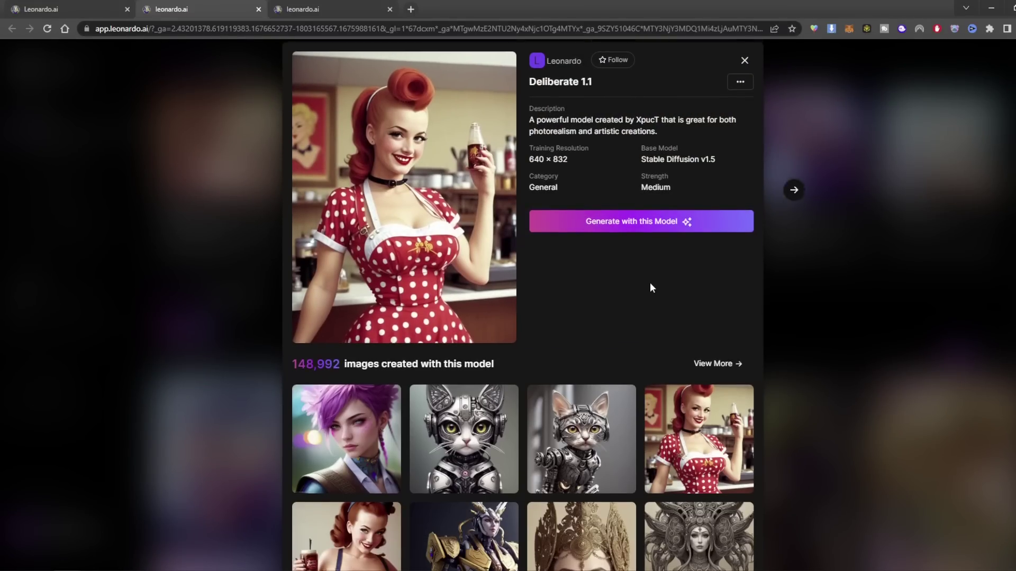
scroll(651, 288, "down", 3)
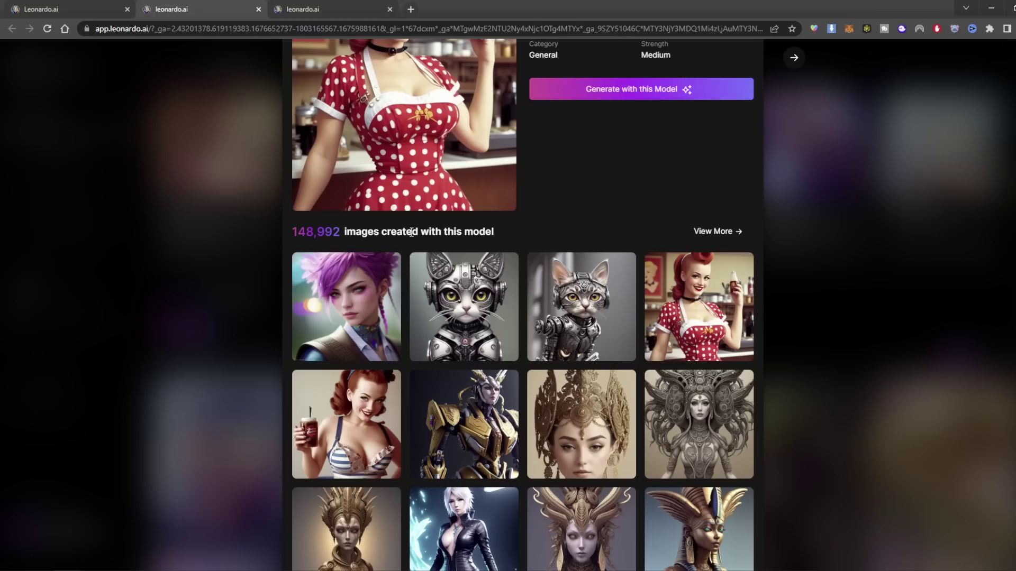
scroll(564, 239, "down", 2)
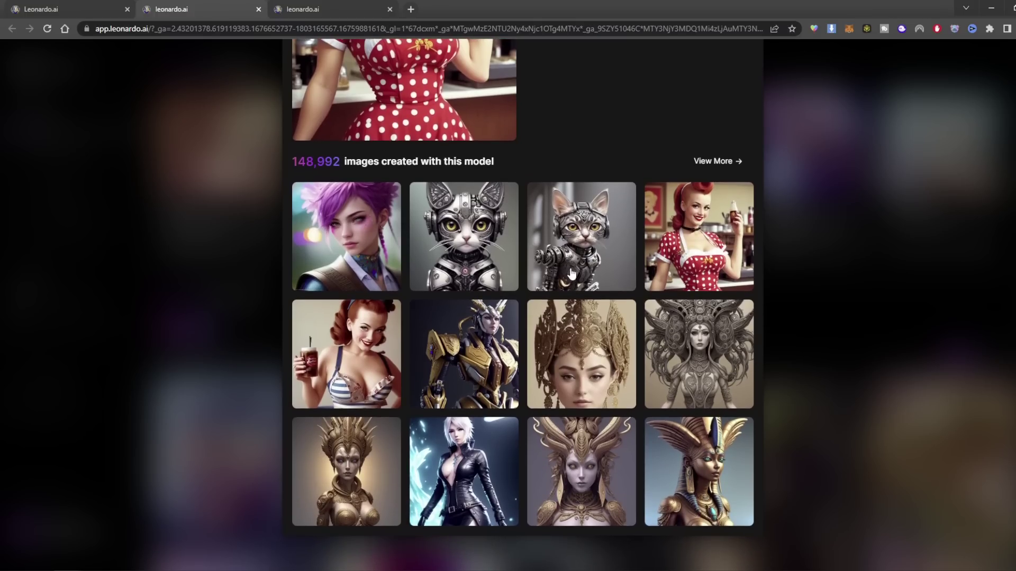
Step: Browse the full gallery of images created with Deliberate 1.1 and return to the home page
left_click(712, 161)
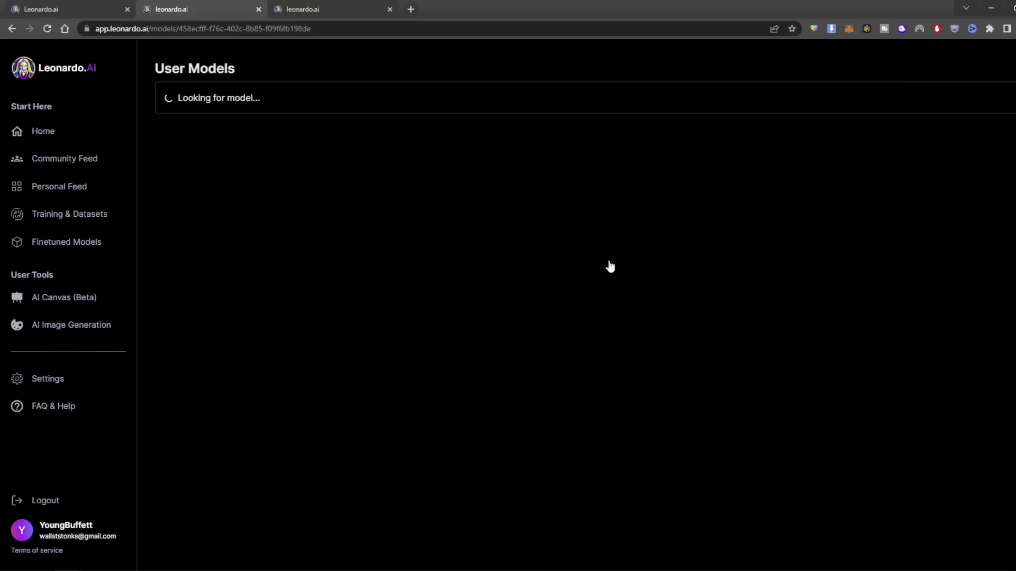
scroll(504, 341, "down", 3)
scroll(512, 307, "up", 3)
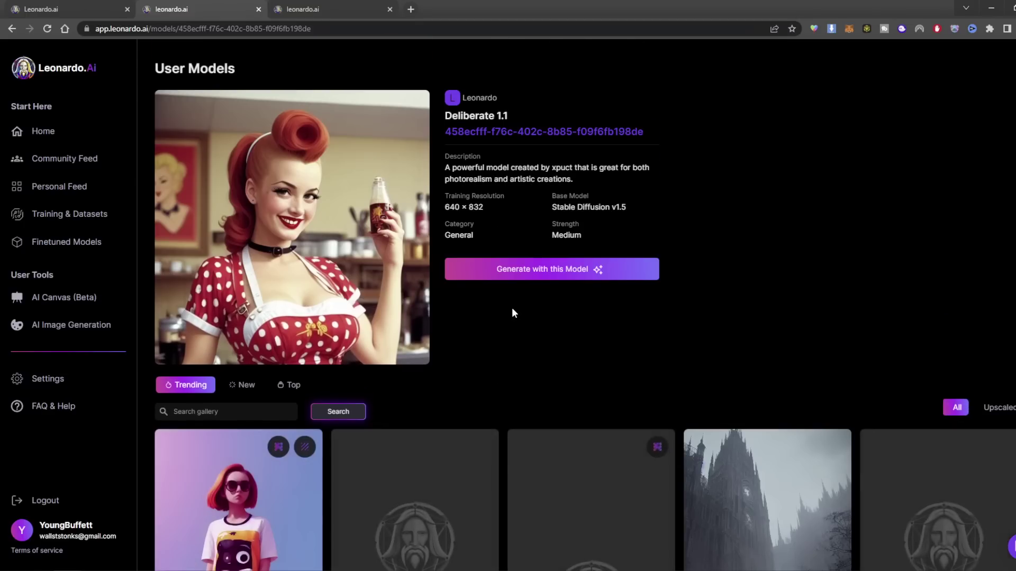
scroll(512, 317, "down", 2)
scroll(510, 331, "down", 10)
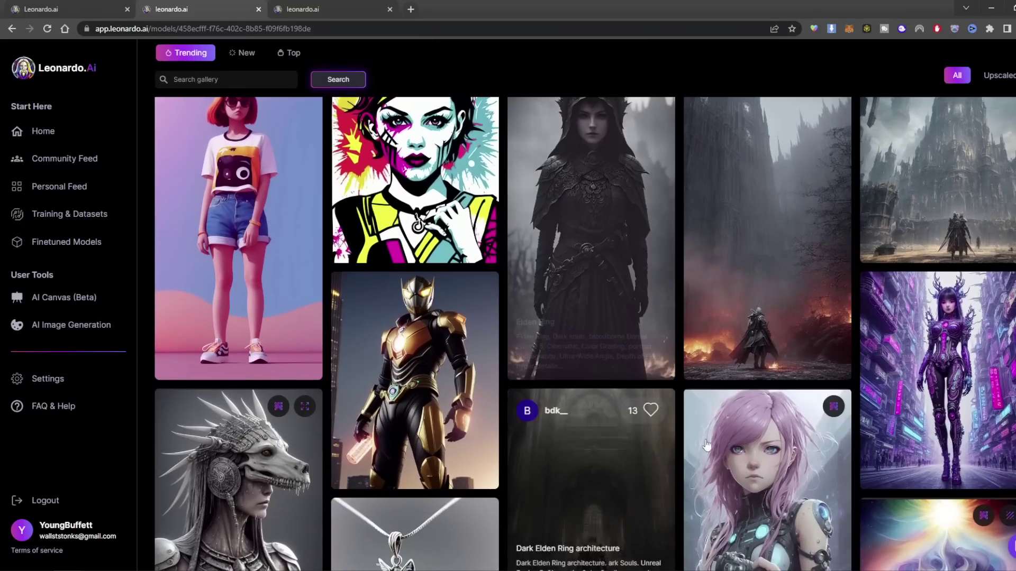
key("alt+Left")
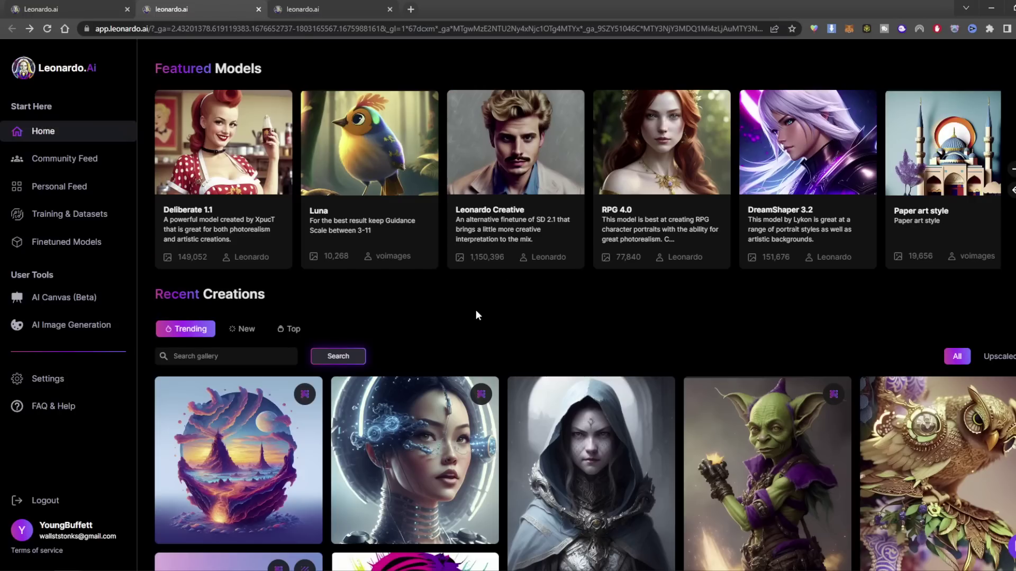
Step: Review the featured model Luna's details and sample images, and open its full gallery
left_click(380, 147)
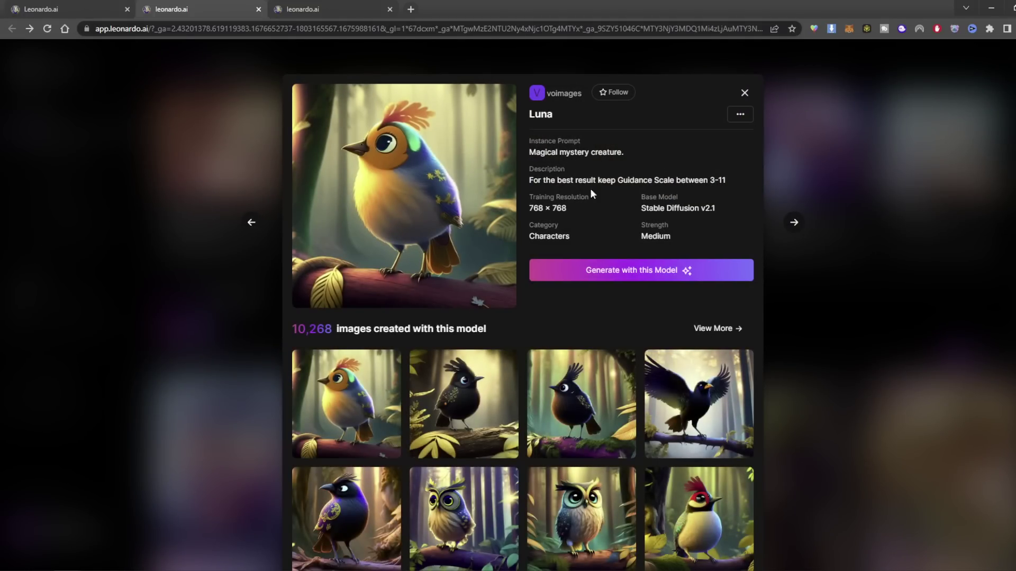
scroll(551, 264, "down", 3)
scroll(677, 344, "up", 1)
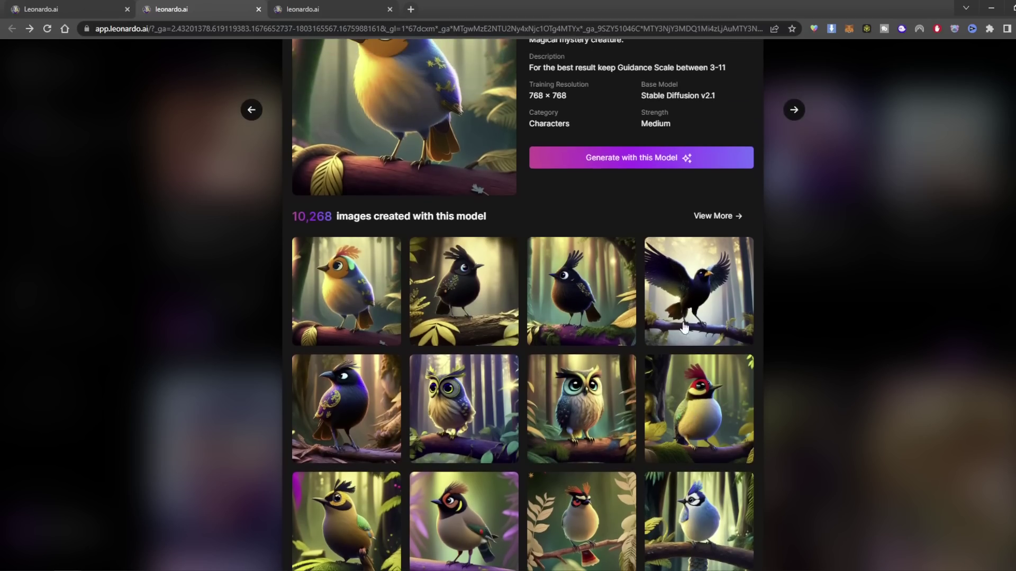
left_click(717, 217)
scroll(535, 327, "down", 3)
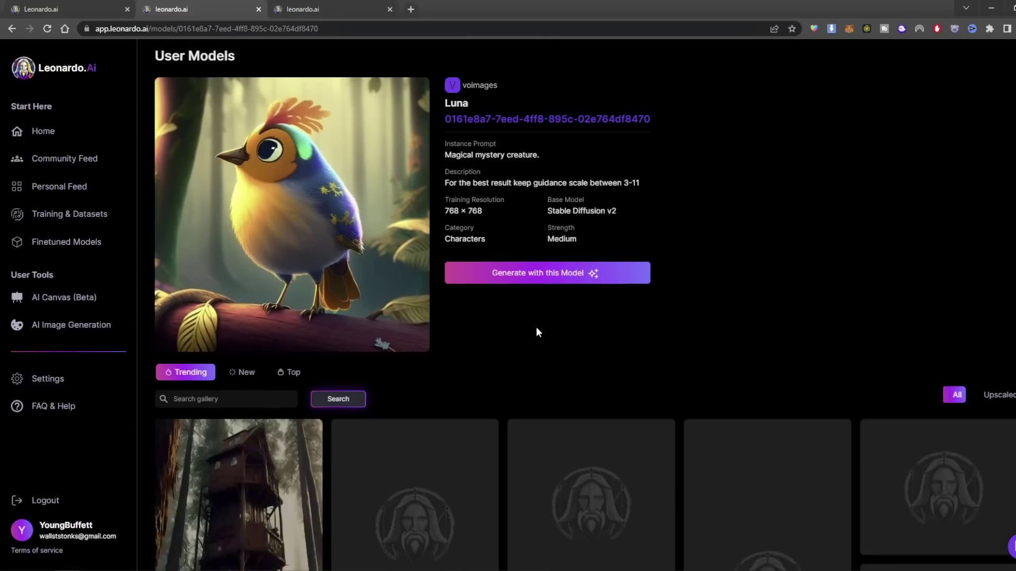
scroll(543, 323, "down", 3)
Step: Inspect the horned creature image's prompt details in Luna's gallery, and open the image of the antlered child in the forest
left_click(466, 371)
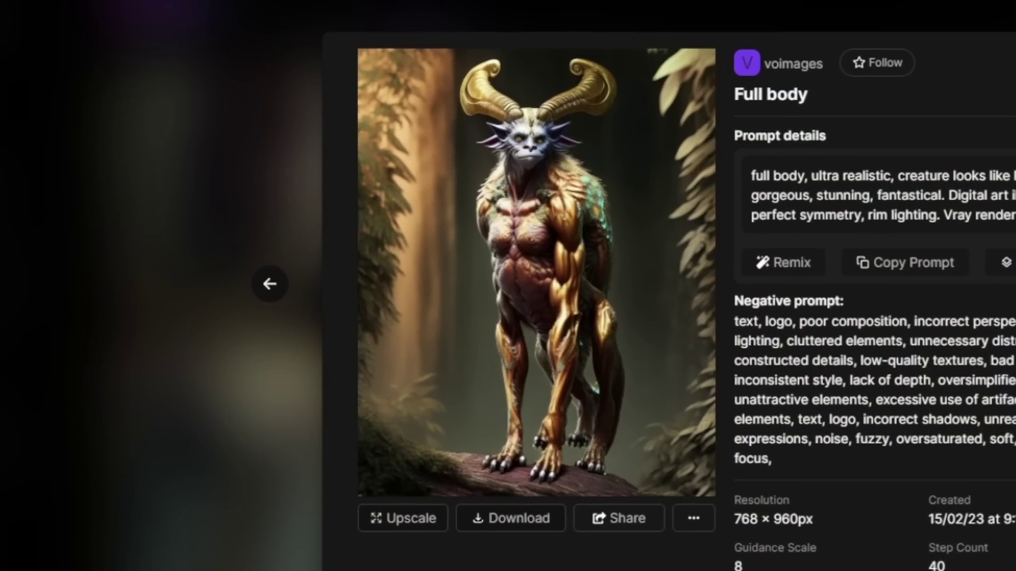
key("Escape")
scroll(803, 390, "down", 3)
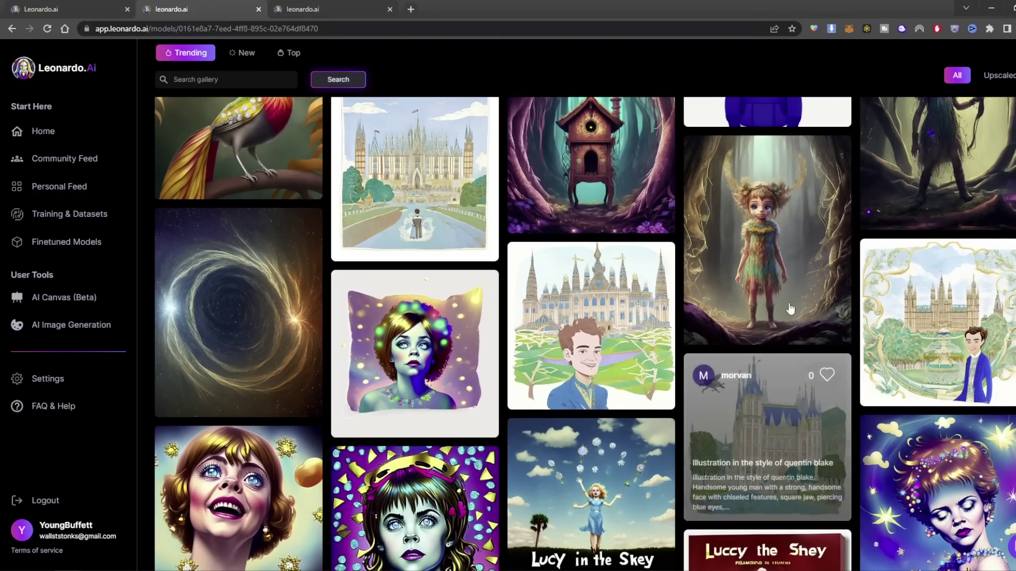
left_click(801, 328)
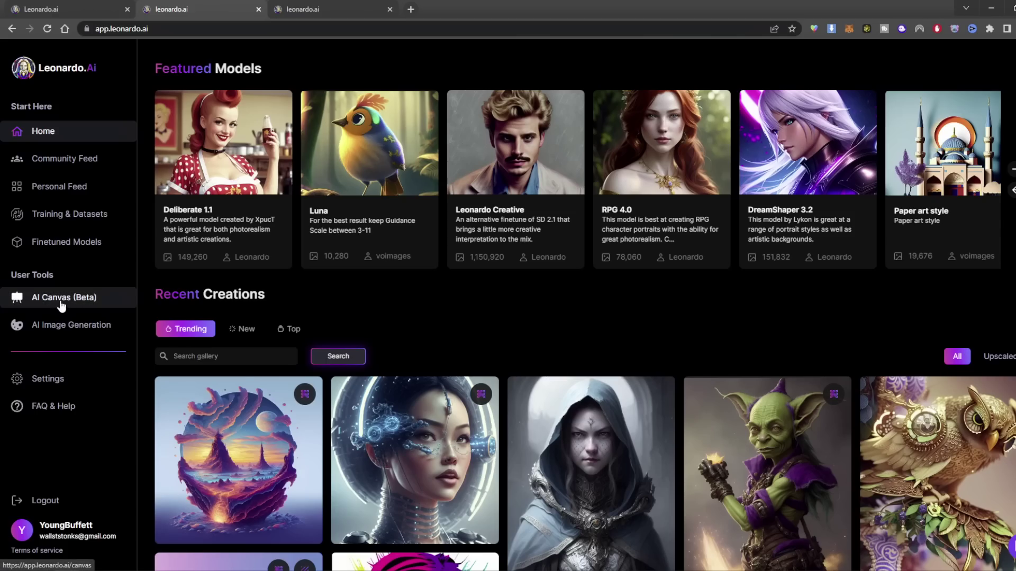
Step: Open the AI Canvas, set the number of images to the option after 3 and choose Stable Diffusion 1.5 as the model
left_click(61, 302)
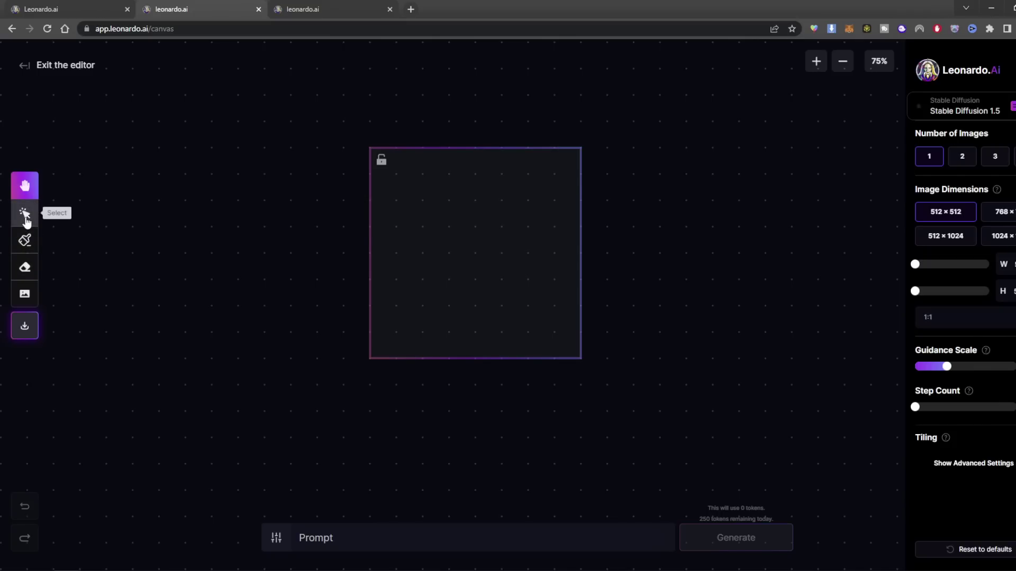
scroll(329, 261, "up", 2)
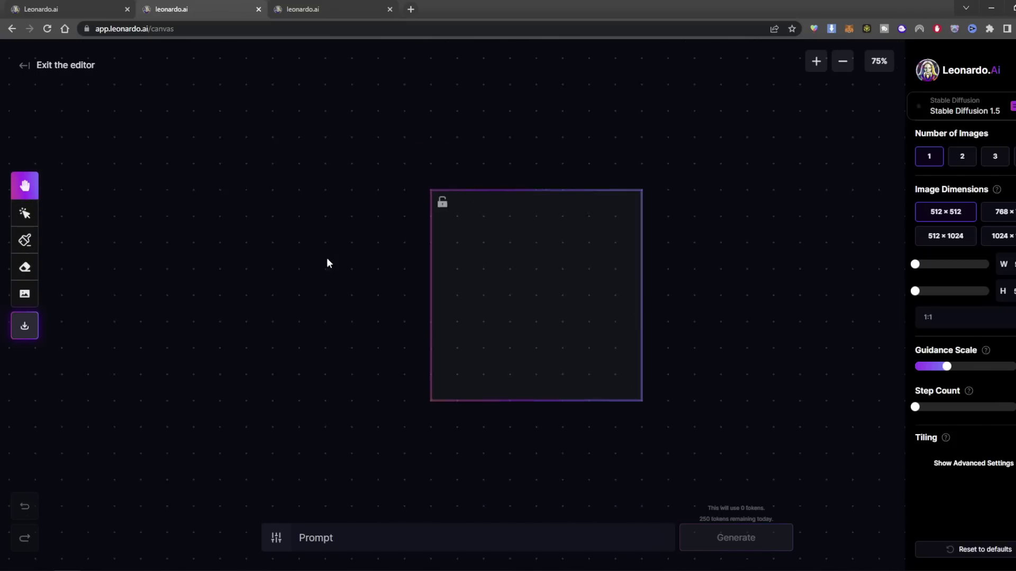
scroll(263, 234, "down", 2)
left_click(970, 158)
left_click(1014, 157)
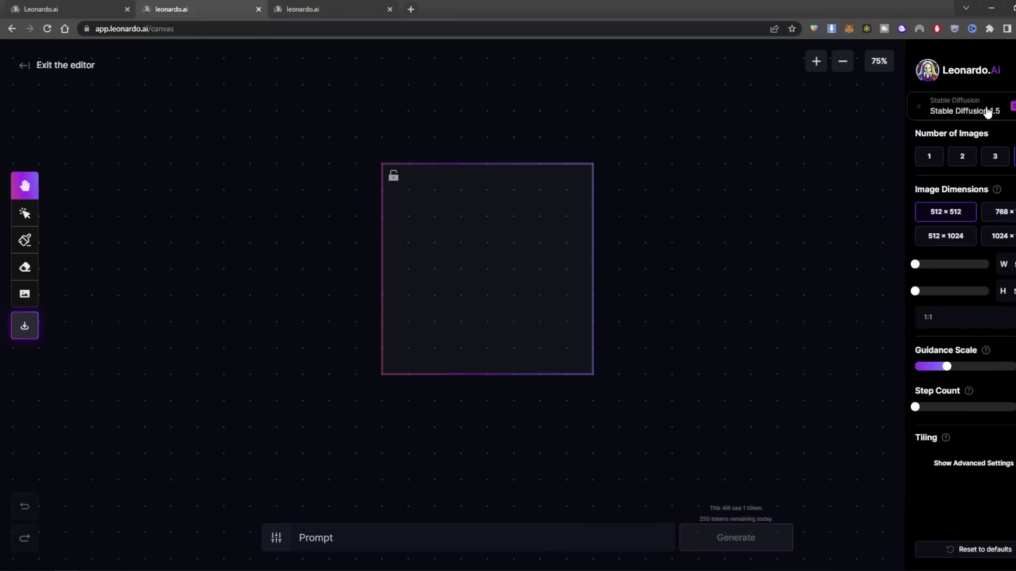
left_click(988, 111)
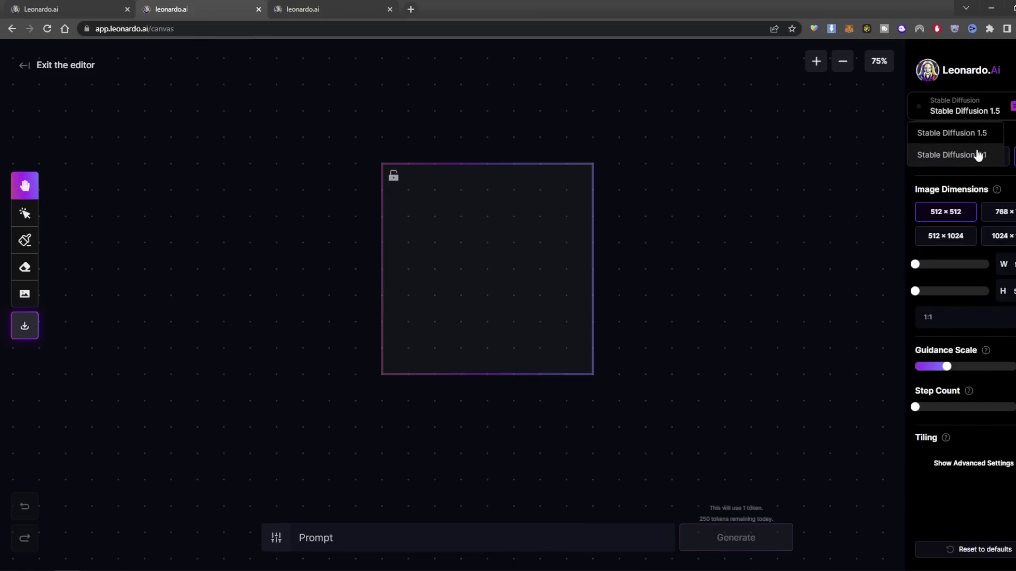
left_click(986, 139)
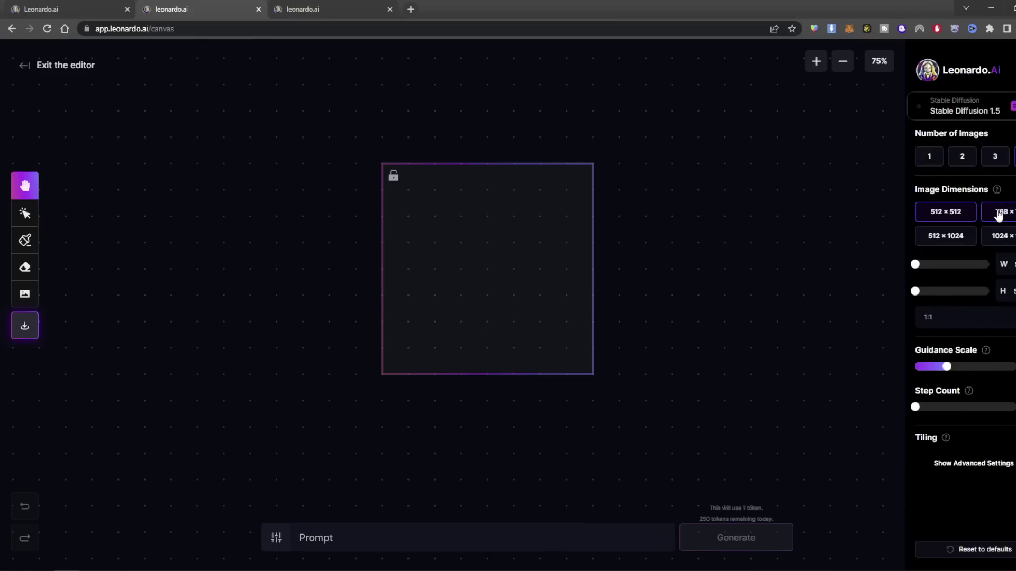
Step: Try other image dimension presets and return to 512 × 512
left_click(974, 237)
left_click(1003, 238)
left_click(959, 214)
Step: Check the aspect ratio options, the tiling explanation and the negative prompt field without changing them
left_click(964, 319)
left_click(964, 320)
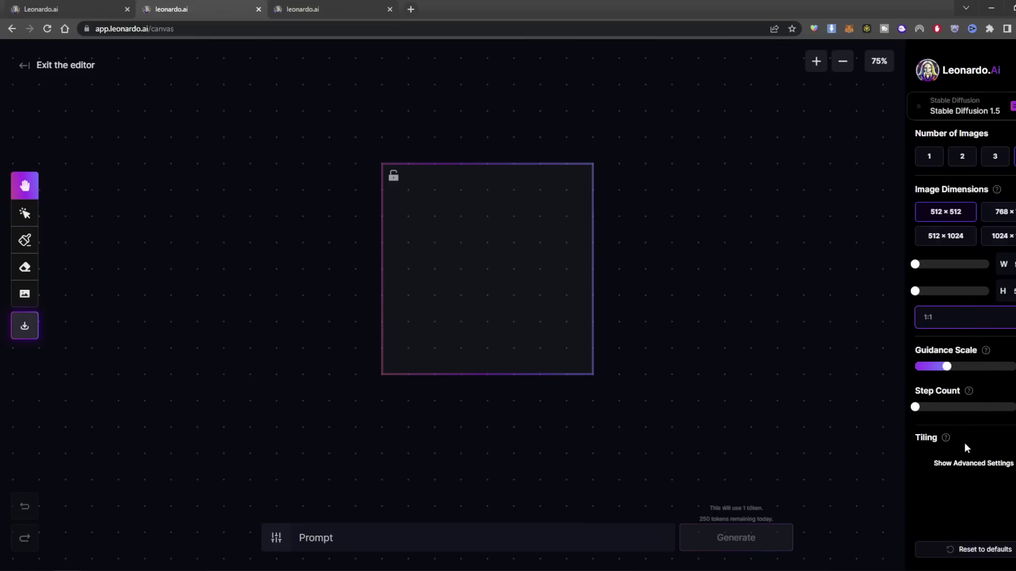
mouse_move(946, 439)
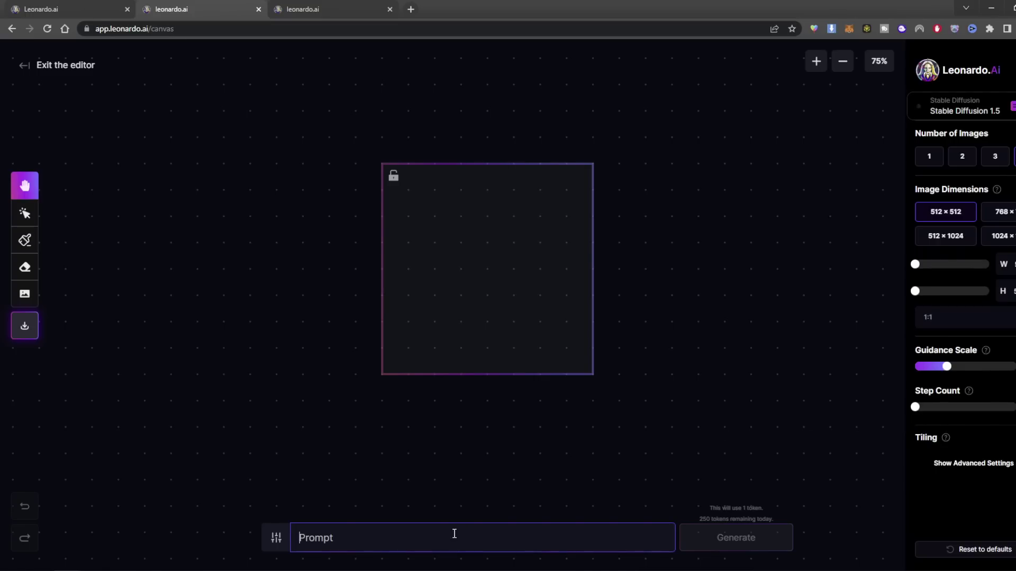
left_click(276, 540)
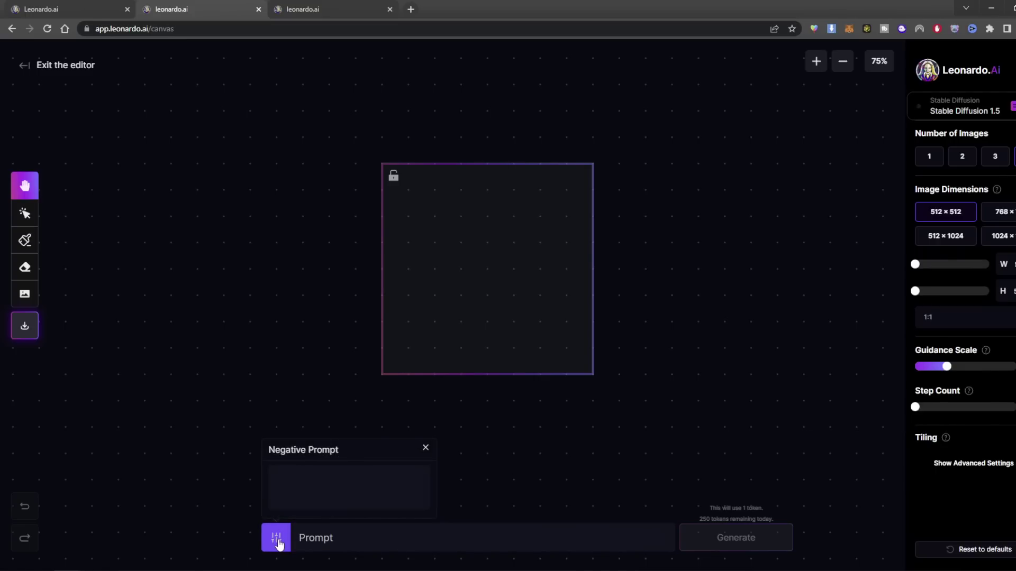
left_click(277, 543)
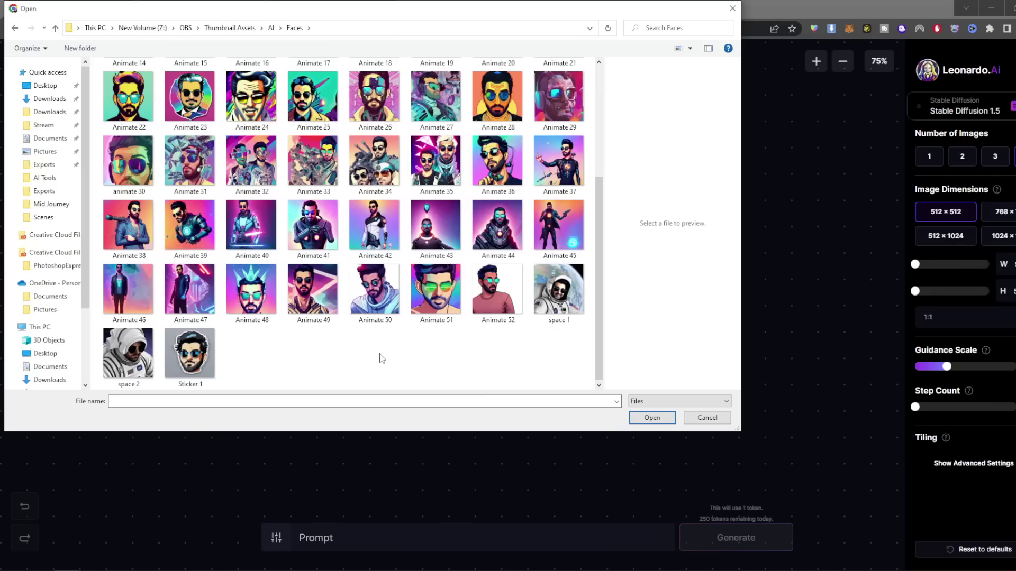
Step: Place the image Animate 37 from the Faces folder on the canvas and move the generation frame over the man's head and chest
left_click(535, 162)
left_click(640, 415)
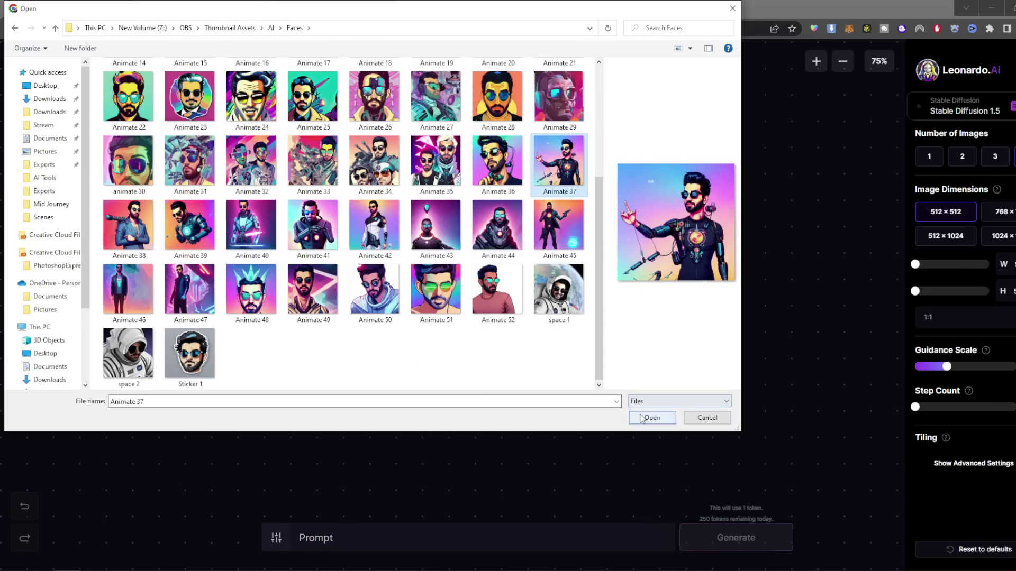
left_click_drag(567, 328, 651, 316)
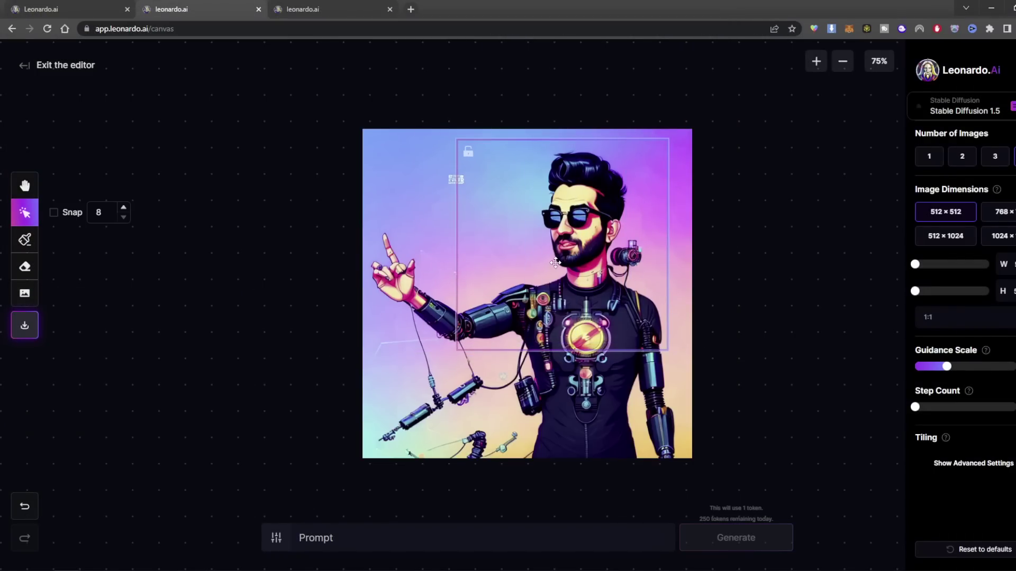
Step: Mask the man's face on the canvas, enlarging the mask brush to cover it completely
left_click(26, 239)
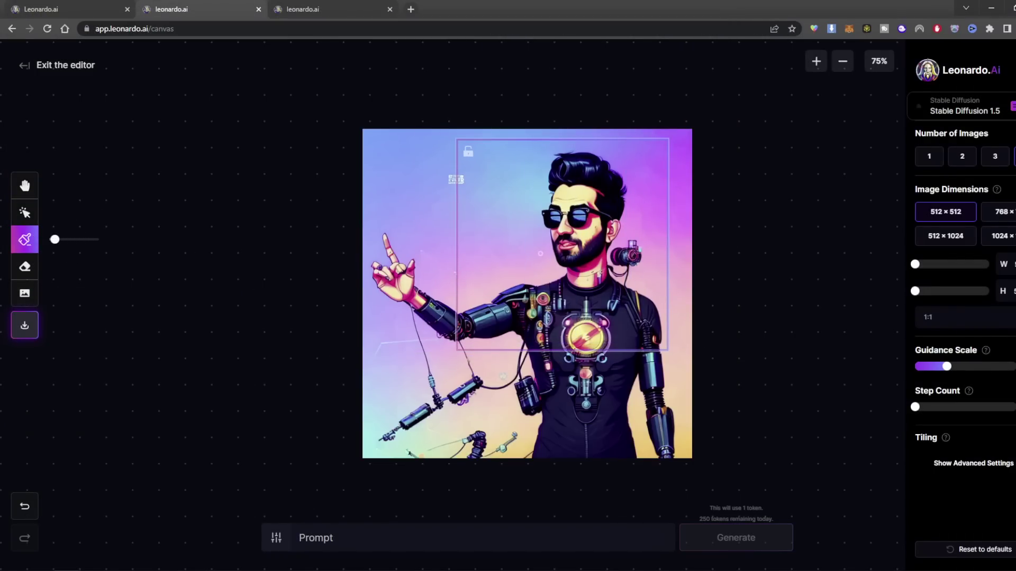
mouse_move(561, 186)
left_mouse_down()
mouse_move(558, 257)
mouse_move(601, 256)
mouse_move(608, 240)
mouse_move(596, 226)
mouse_move(598, 190)
mouse_move(561, 186)
mouse_move(567, 257)
mouse_move(596, 243)
left_mouse_up()
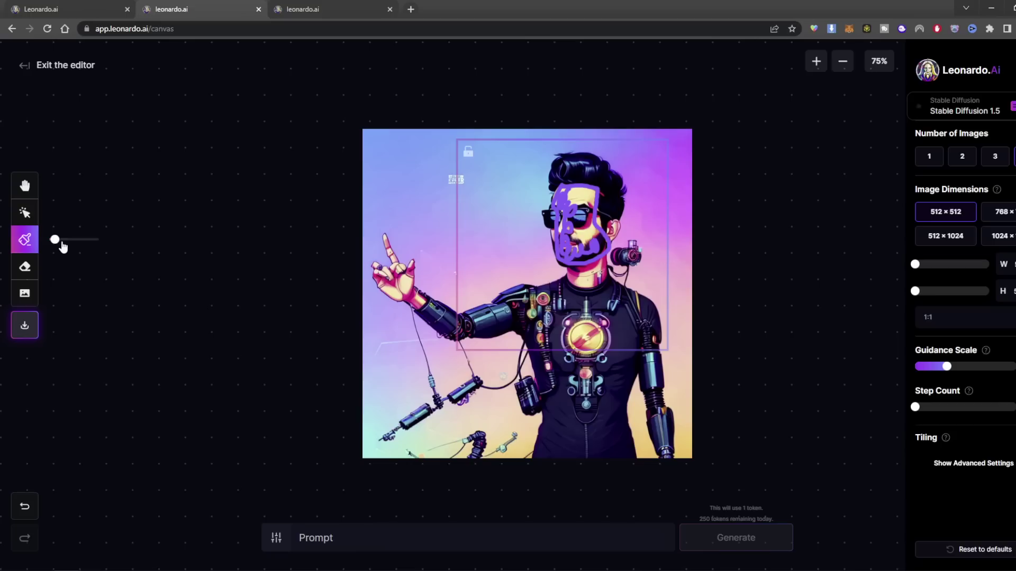
left_click_drag(55, 239, 75, 239)
mouse_move(582, 221)
left_mouse_down()
mouse_move(558, 229)
mouse_move(573, 254)
mouse_move(597, 247)
mouse_move(582, 239)
mouse_move(596, 231)
mouse_move(566, 193)
mouse_move(562, 202)
mouse_move(577, 194)
mouse_move(587, 203)
left_mouse_up()
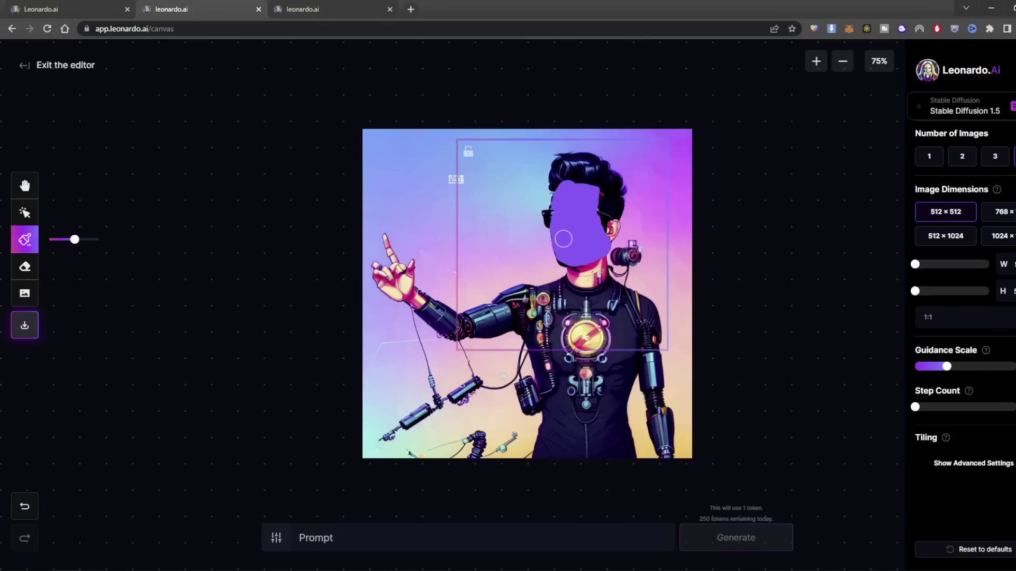
Step: Generate a single image for the masked face with the prompt "add computer chips to make a cyborg face"
left_click(446, 540)
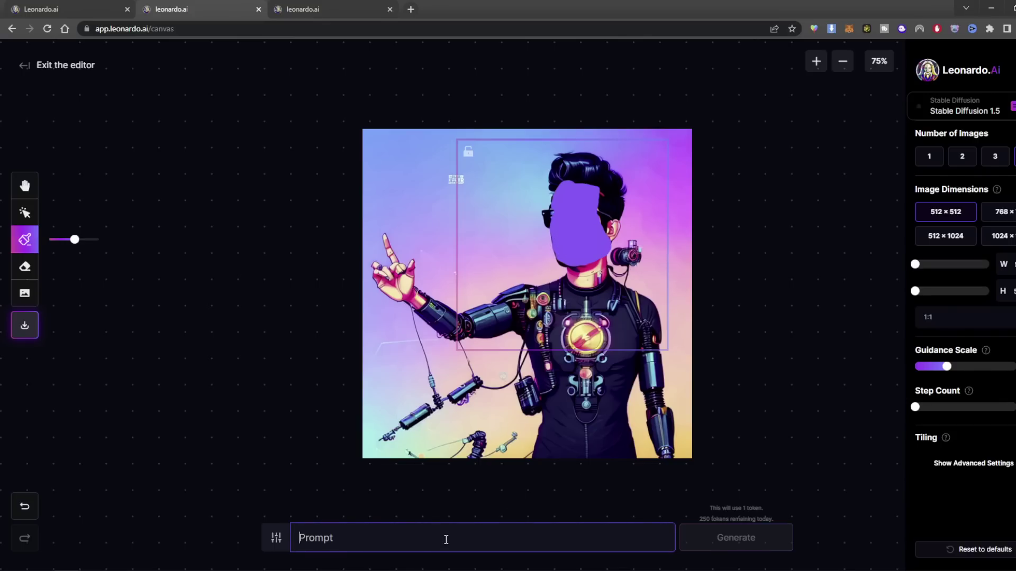
type("add comp")
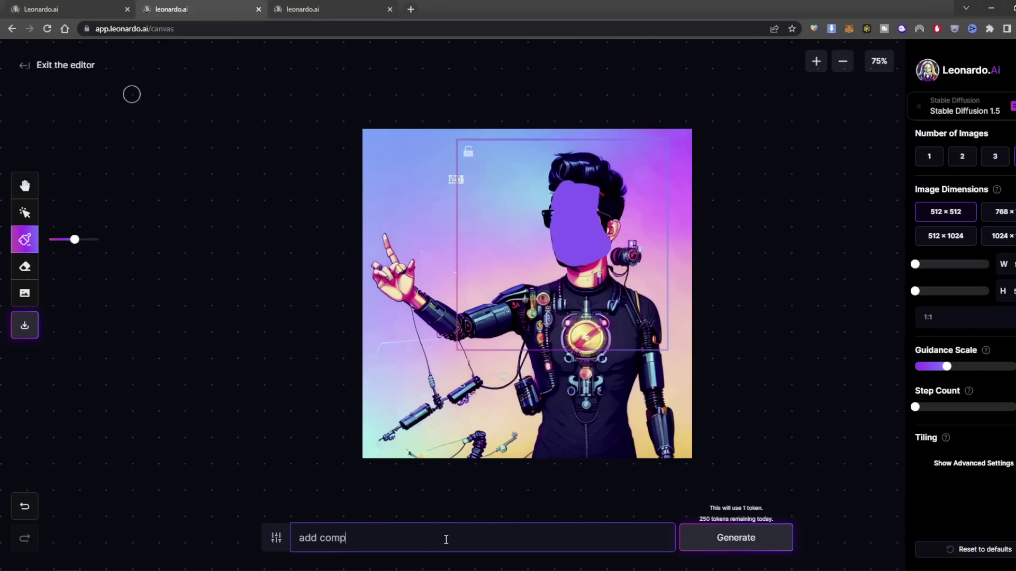
type("uter chips ")
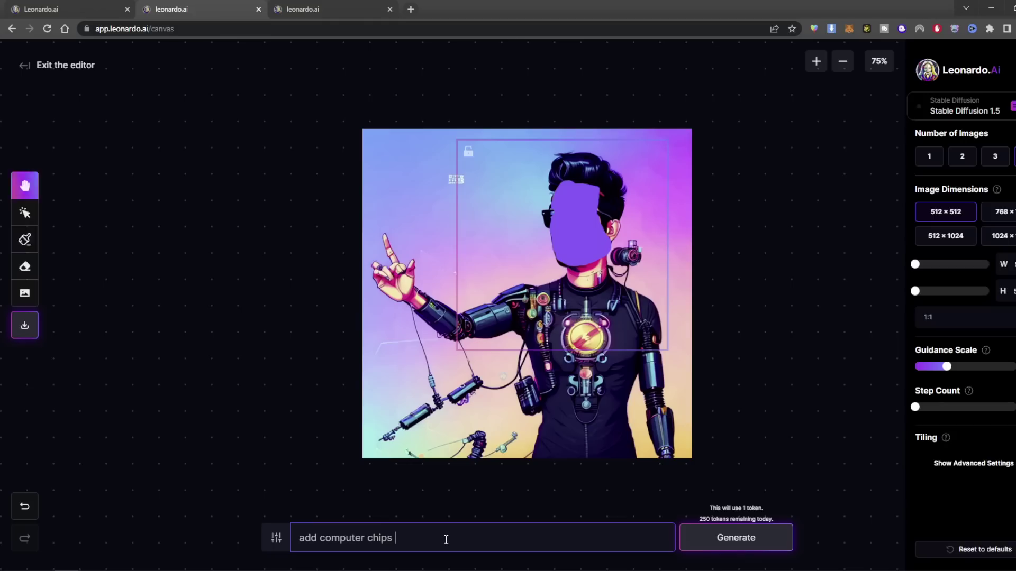
type("to make a cyborg face")
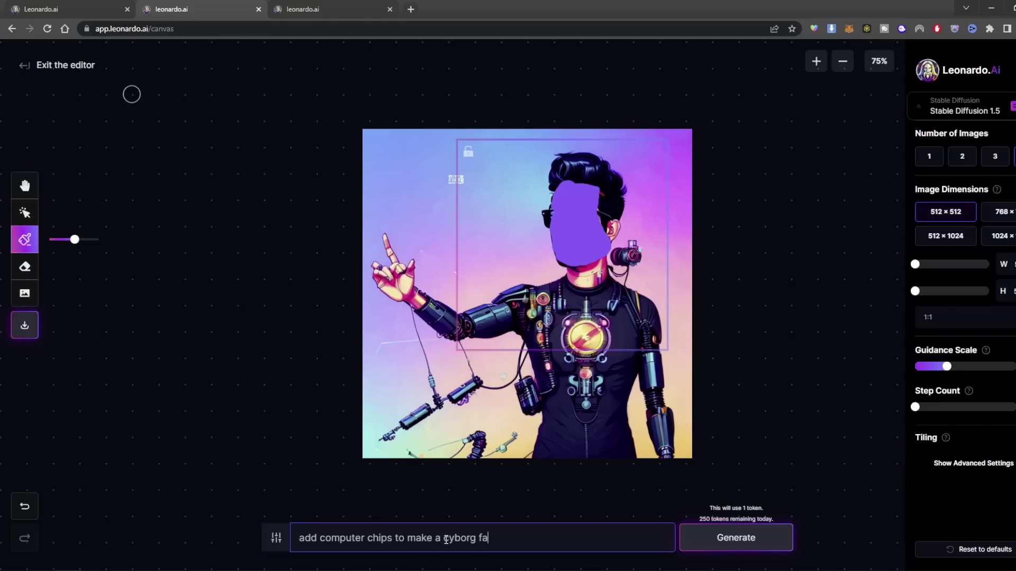
left_click(930, 163)
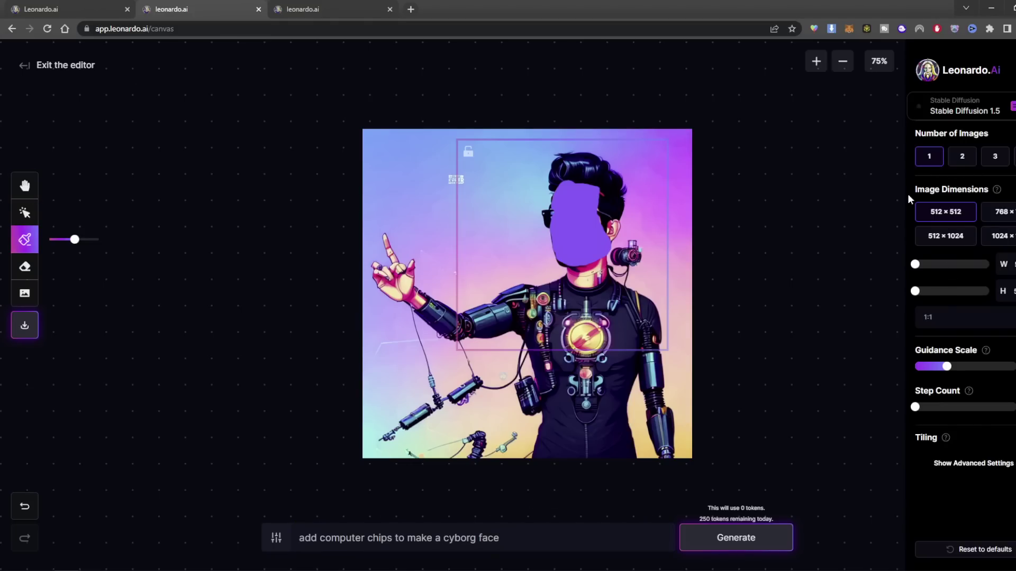
left_click(733, 539)
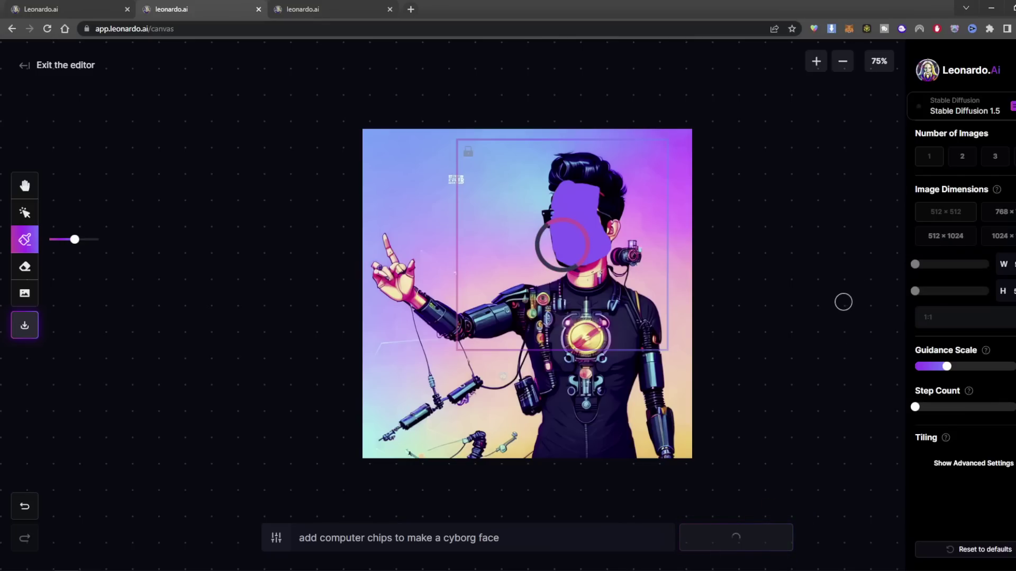
key("Return")
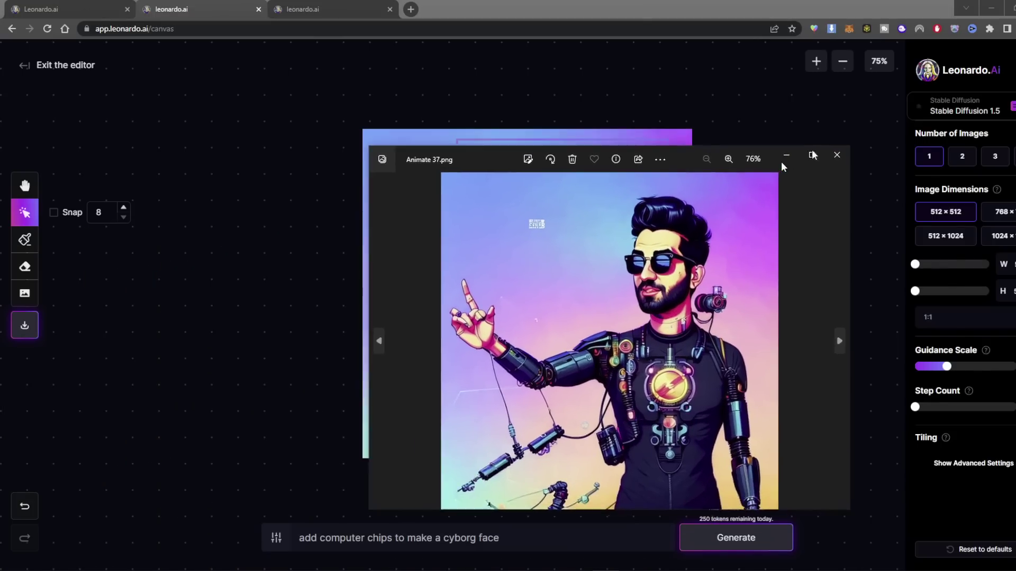
Step: Compare the edited face on the canvas with the original Animate 37.png at close range
left_click_drag(781, 165, 695, 332)
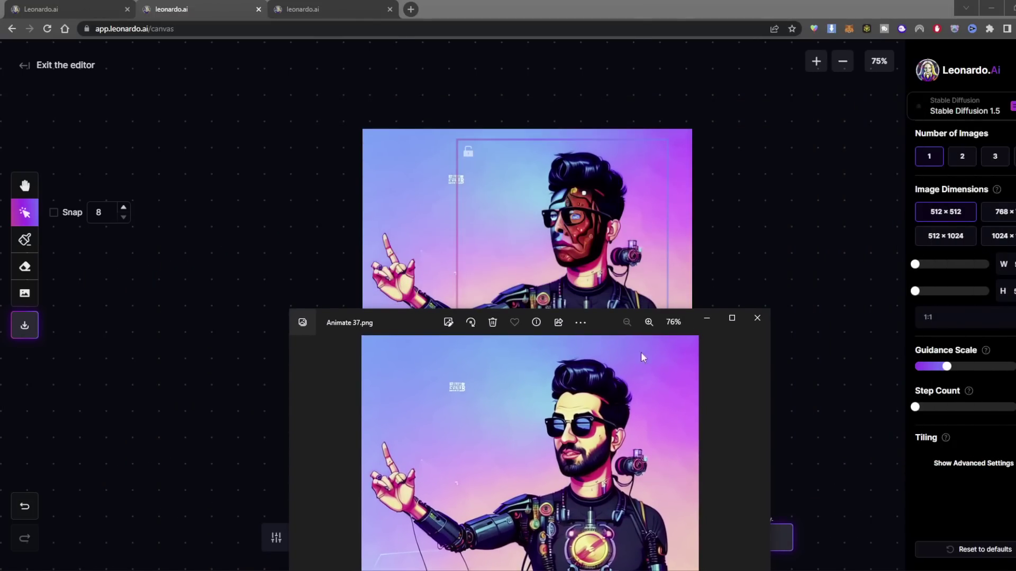
scroll(564, 226, "up", 6)
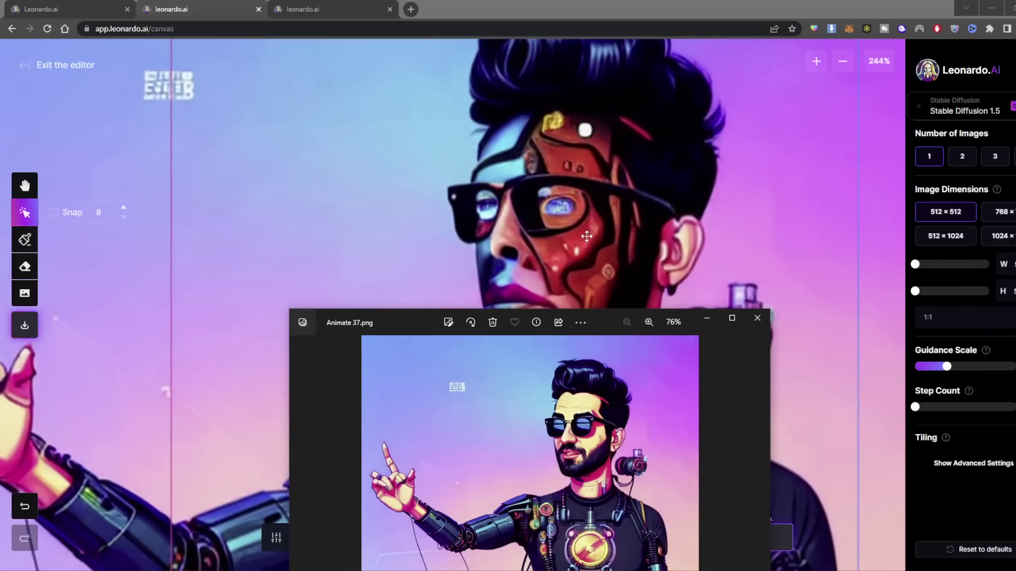
left_click_drag(621, 321, 982, 105)
scroll(966, 238, "up", 3)
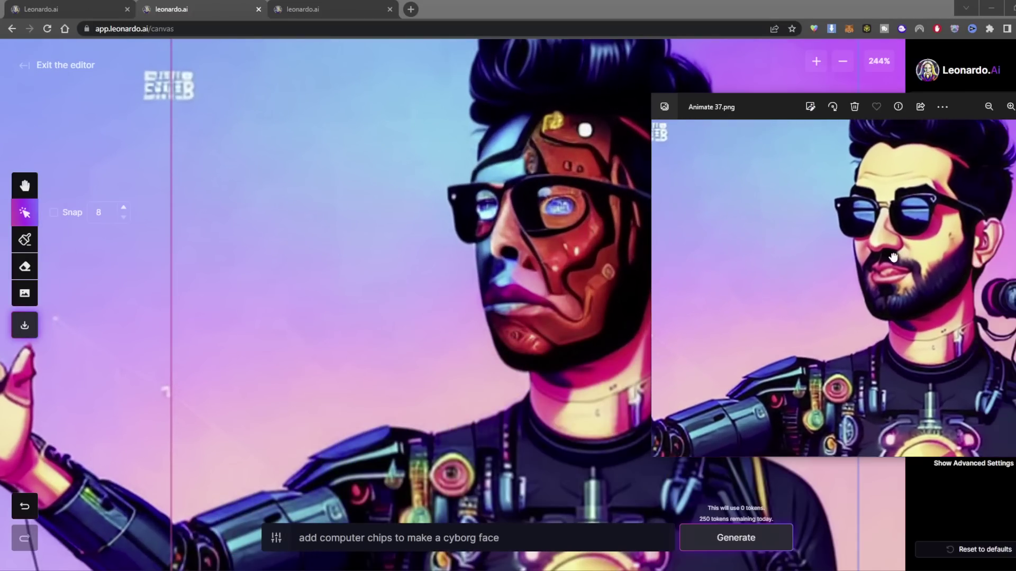
left_click_drag(710, 113, 799, 113)
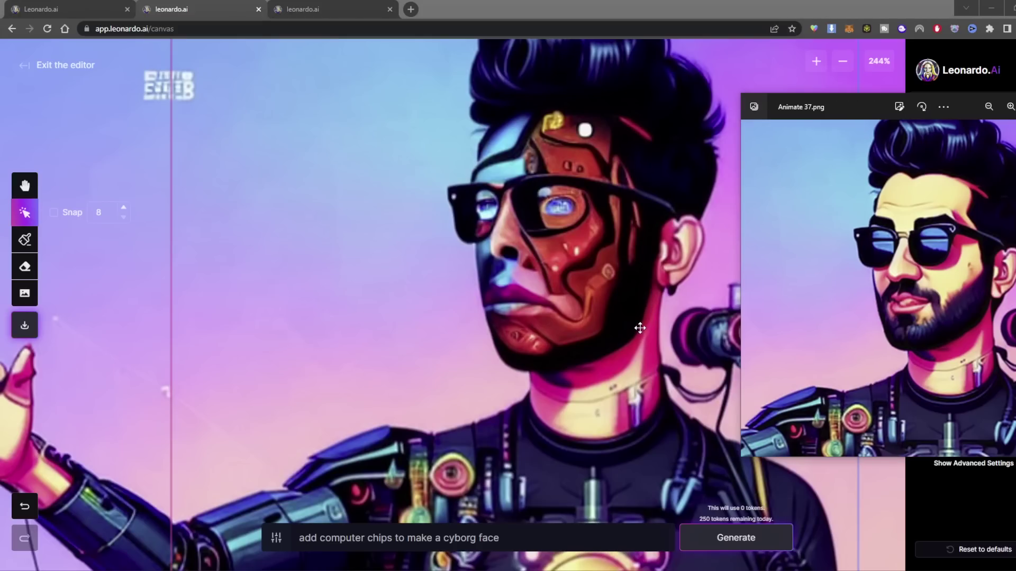
scroll(640, 329, "up", 1)
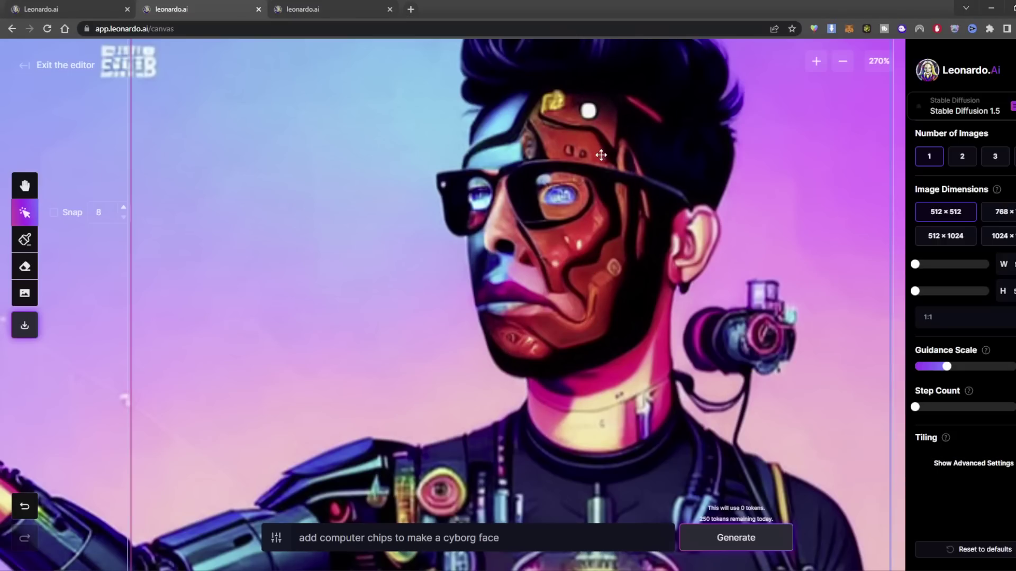
scroll(714, 236, "down", 10)
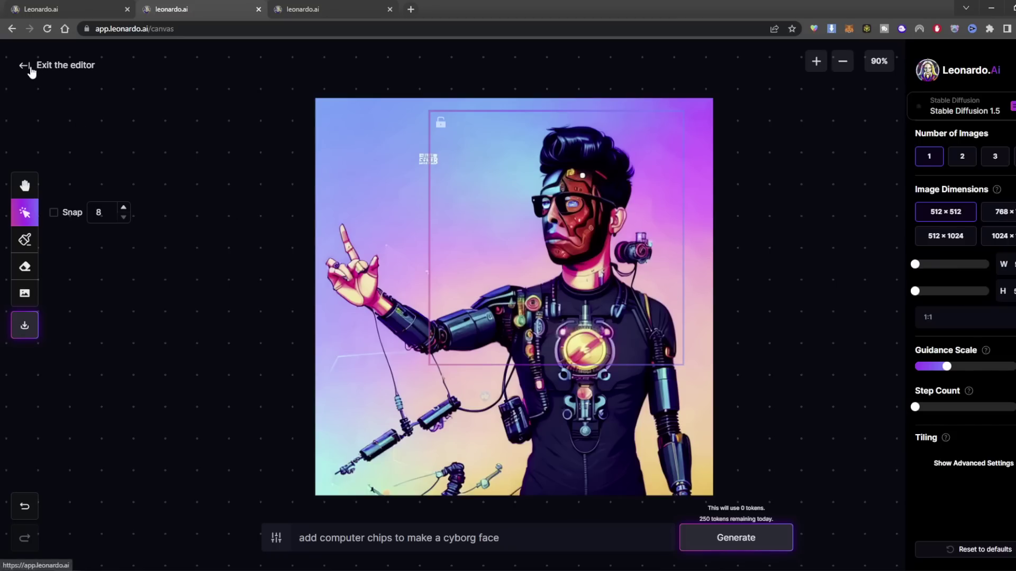
Step: Exit the canvas editor, open the AI Image Generation tool and set it to 1 image at 768 × 768
left_click(53, 65)
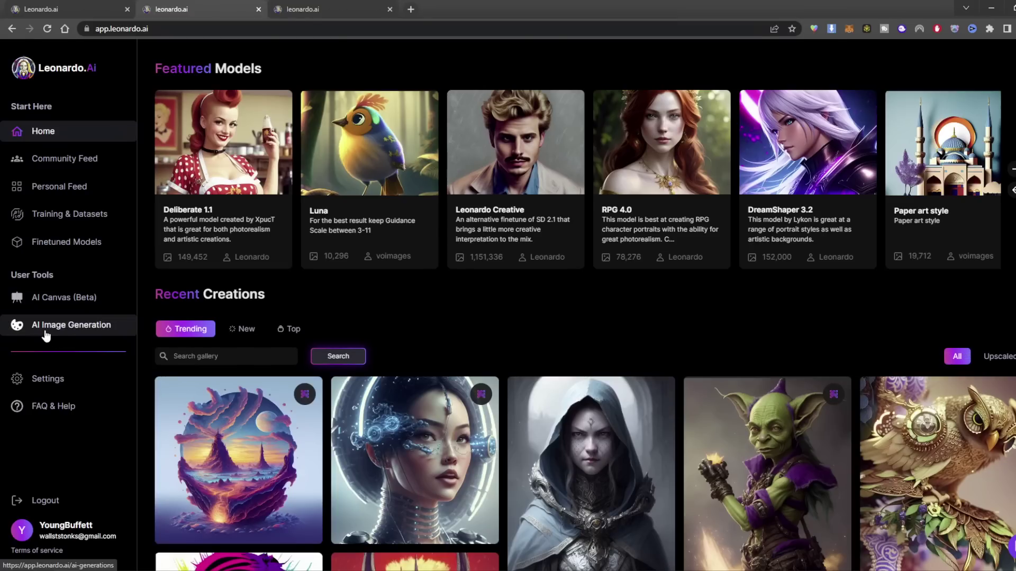
left_click(55, 328)
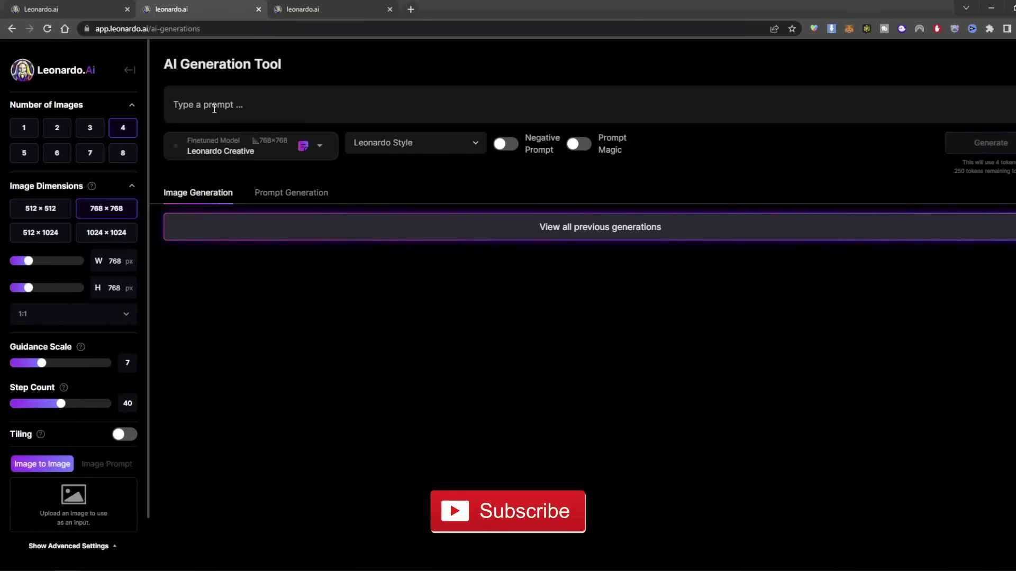
left_click(38, 130)
left_click(68, 211)
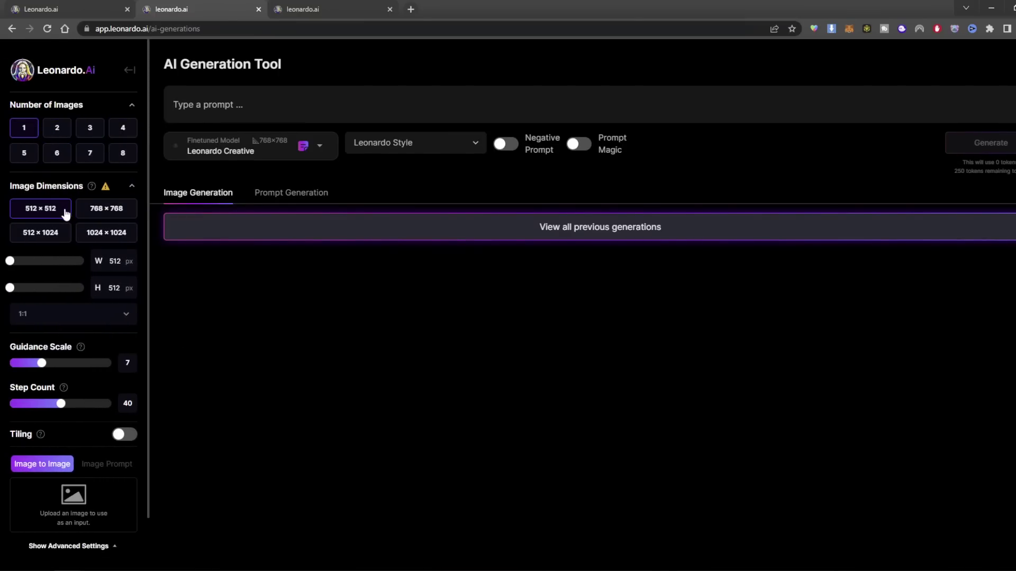
left_click(110, 212)
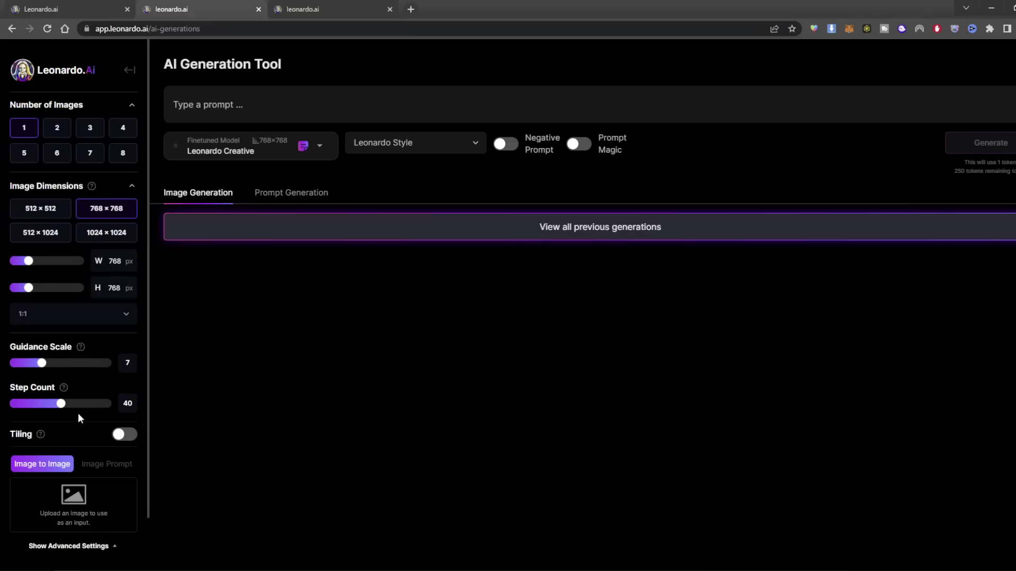
scroll(78, 414, "down", 2)
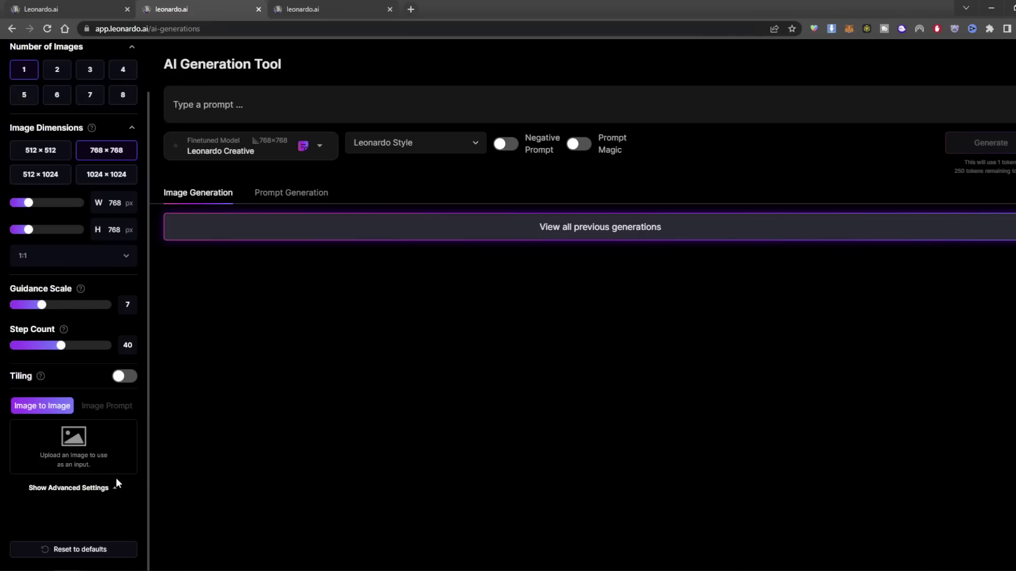
scroll(118, 445, "up", 2)
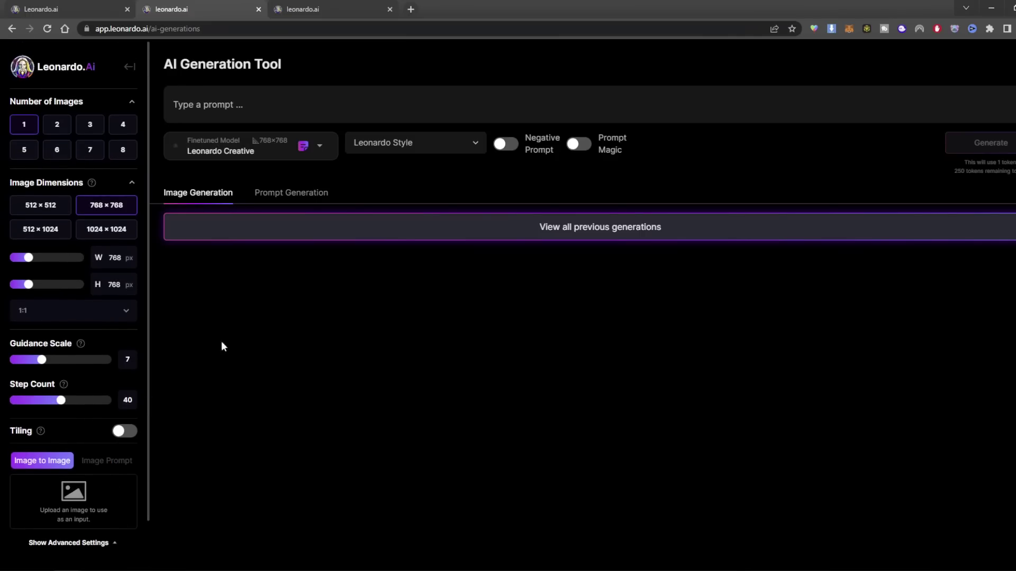
Step: Check the available models and styles, keeping Leonardo Creative and Leonardo Style
left_click(241, 155)
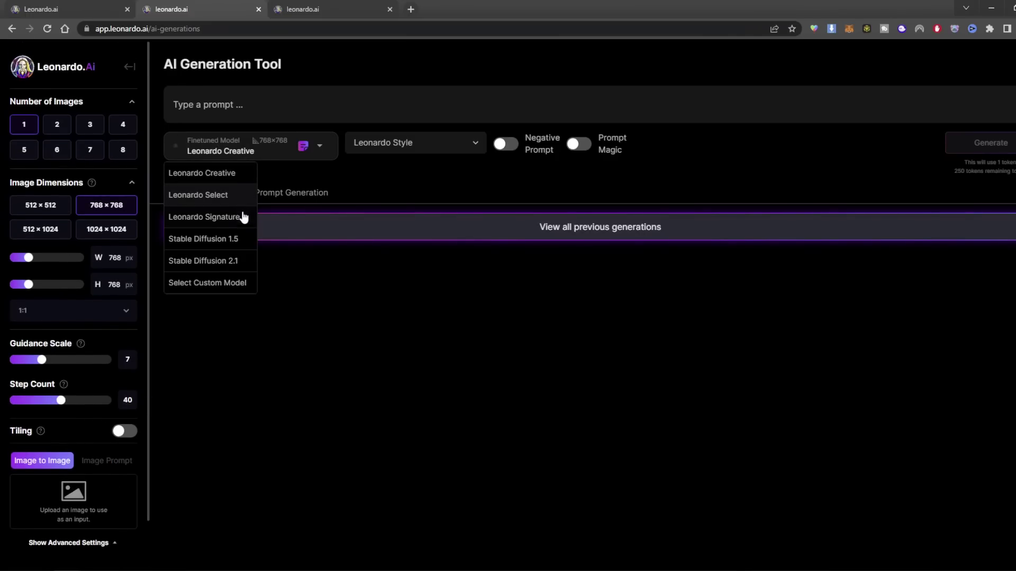
left_click(236, 174)
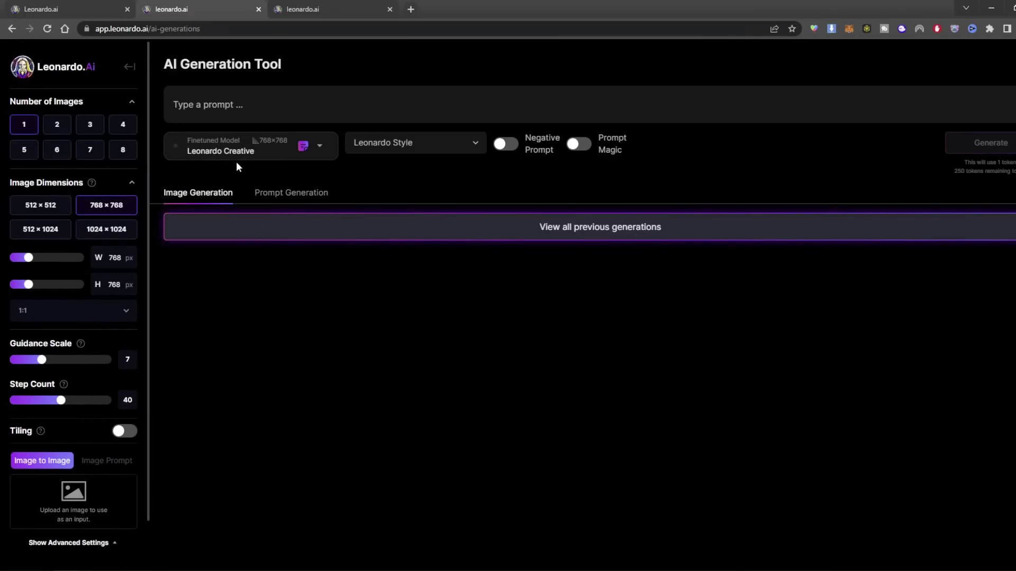
left_click(384, 150)
left_click(384, 155)
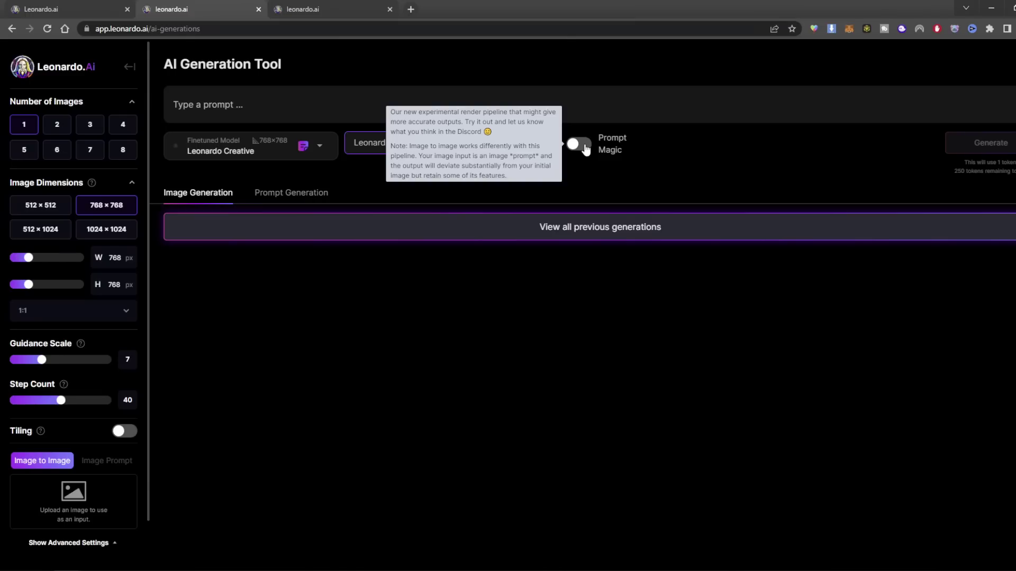
Step: Generate an image from the prompt "a picture of a man looking into a cityscape that looks like a super hi-tech cyborg neon lights cinematic epic symmetric"
left_click(285, 106)
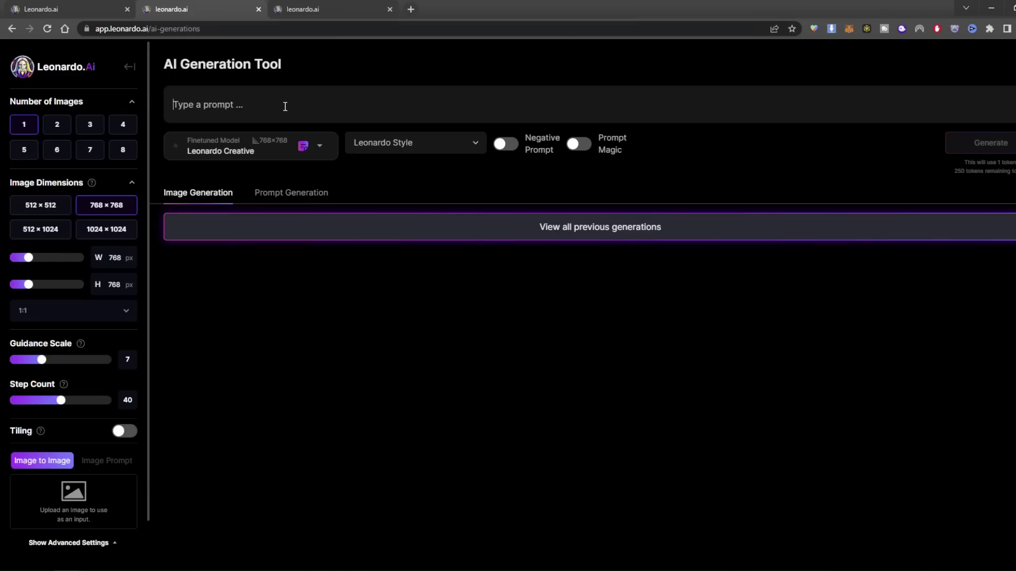
type("a p")
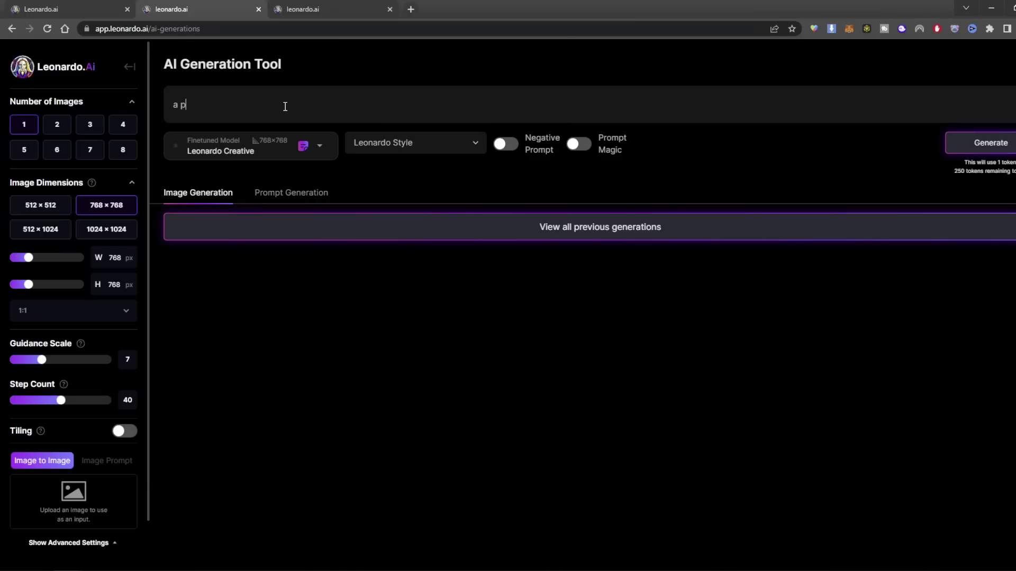
type("icture of a man looking into a city")
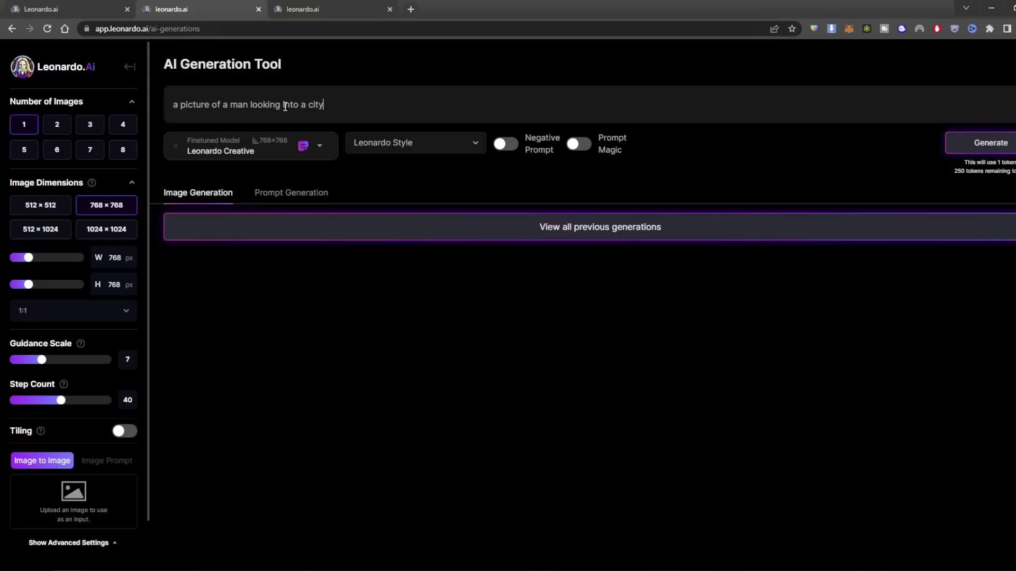
type("scape that looks like a super hi")
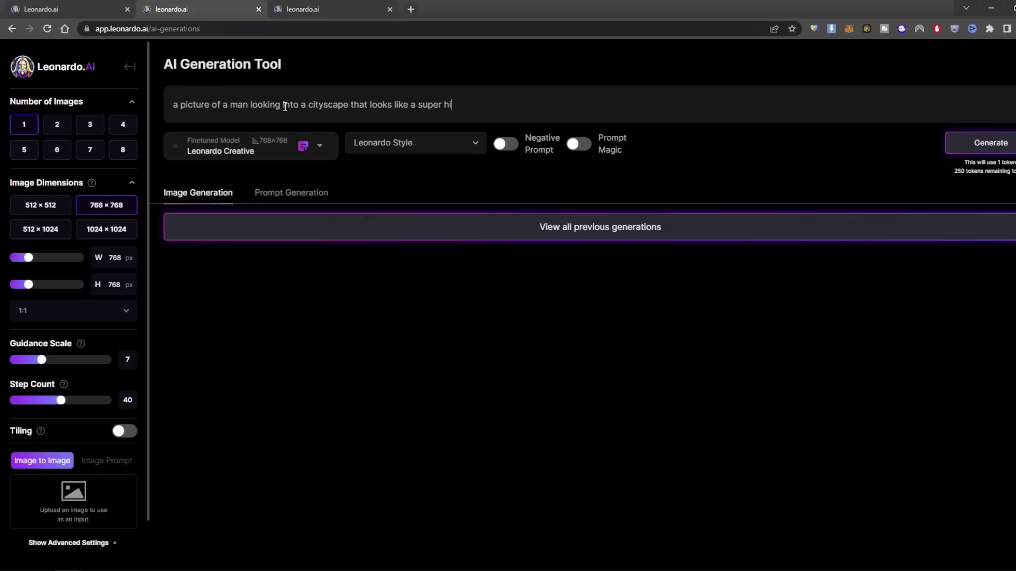
type("-tech cyborg neon lights cin")
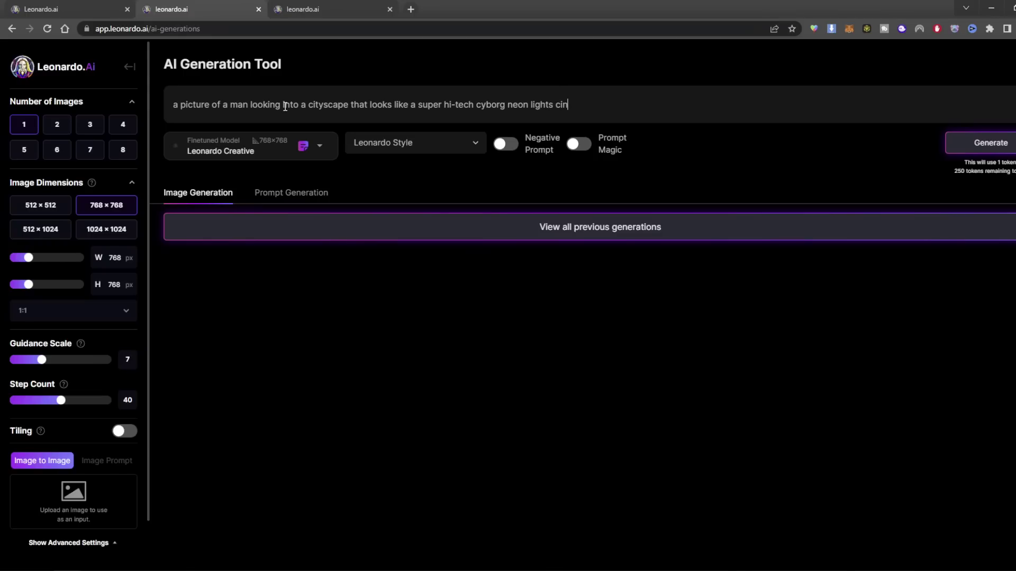
type("ematic epic symmetric")
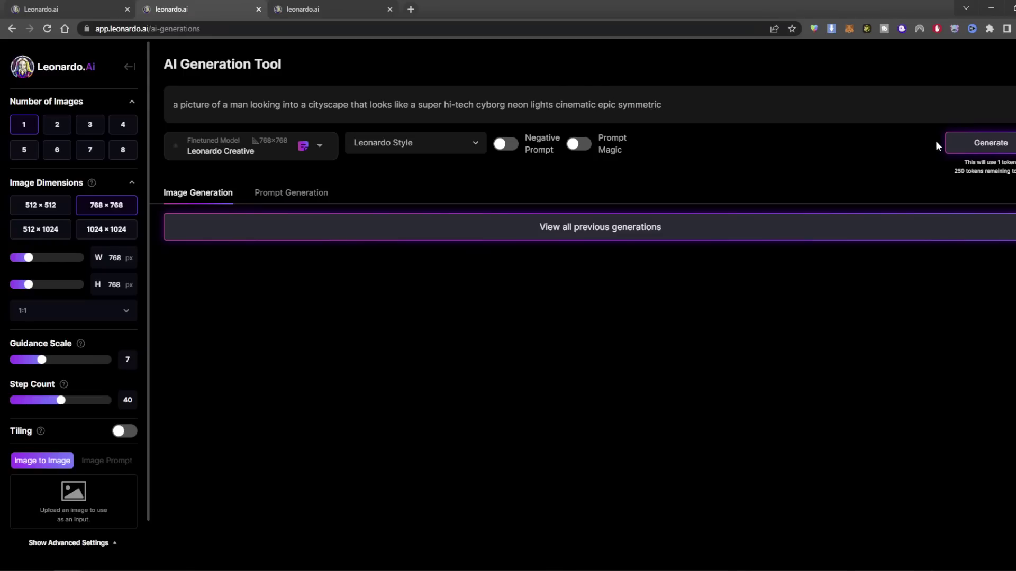
left_click(966, 145)
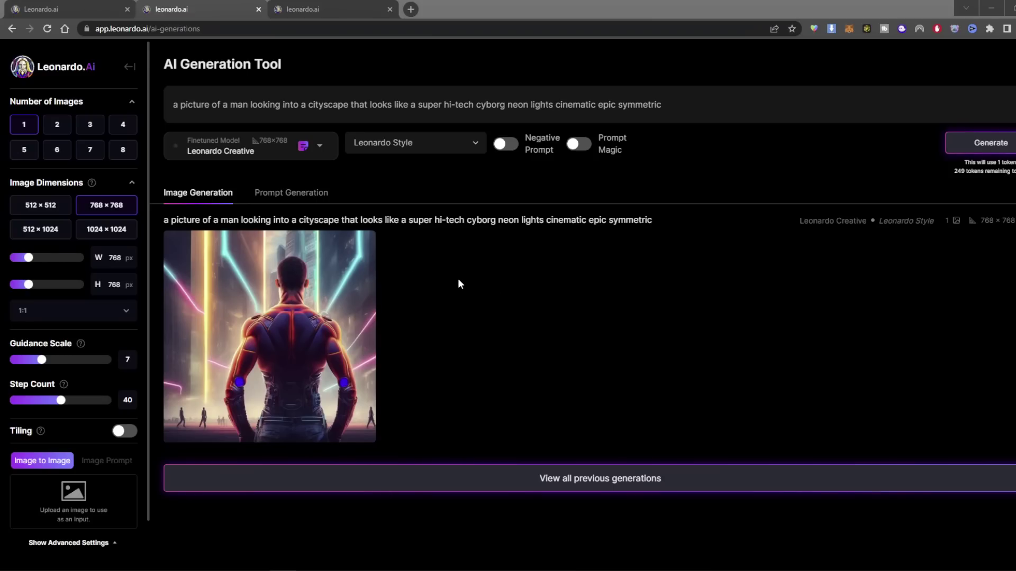
Step: View the generated image enlarged, close it, and generate the same prompt again with Prompt Magic turned on
left_click(352, 359)
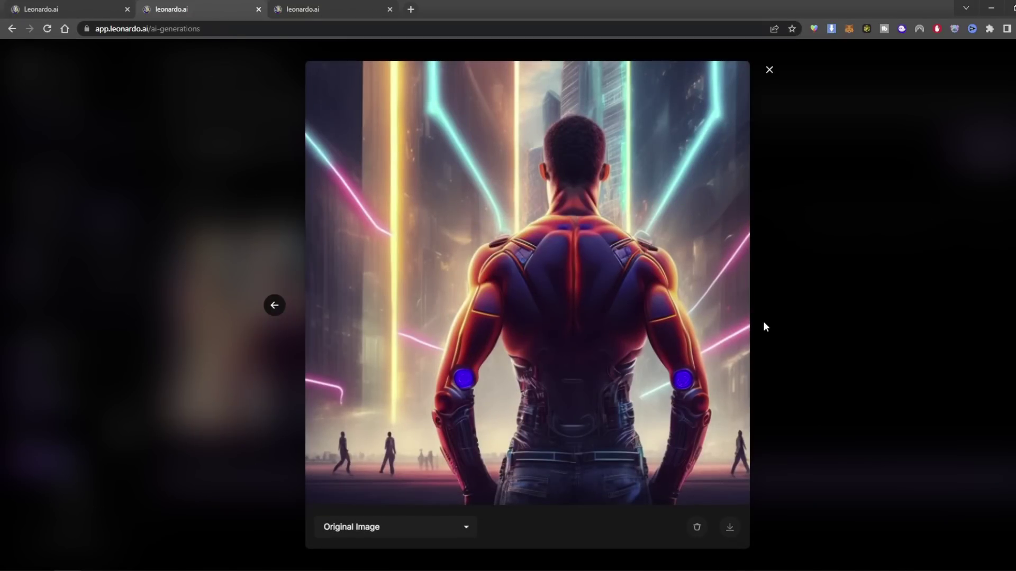
left_click(826, 306)
mouse_move(599, 150)
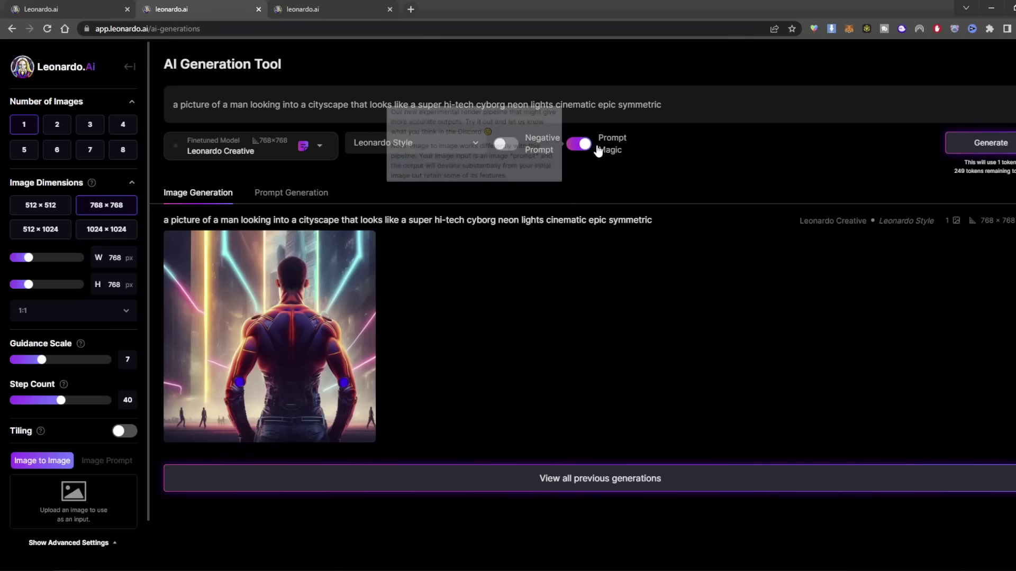
left_click(982, 148)
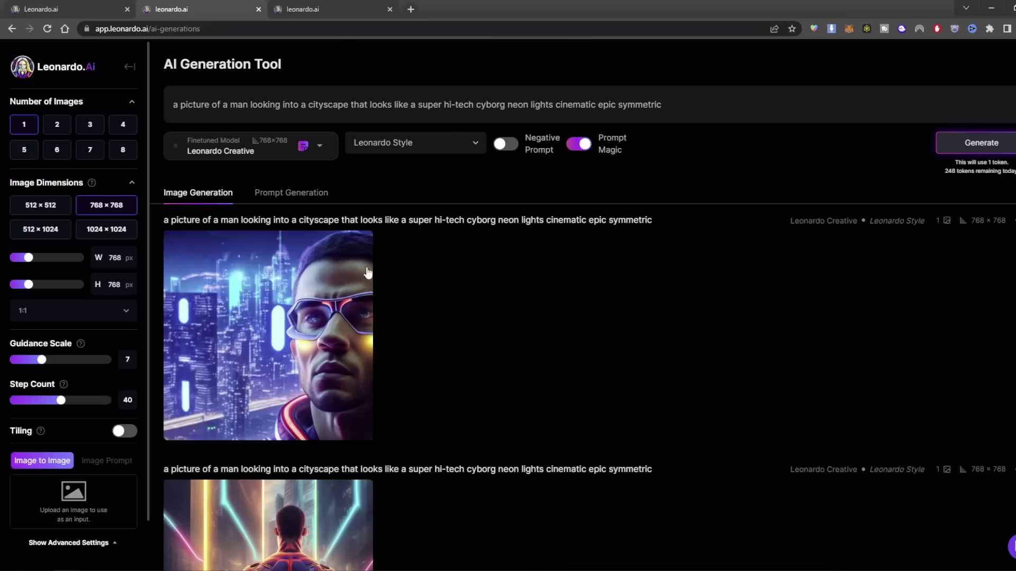
Step: Compare the Prompt Magic image with the one generated before it from the same prompt
scroll(458, 329, "down", 2)
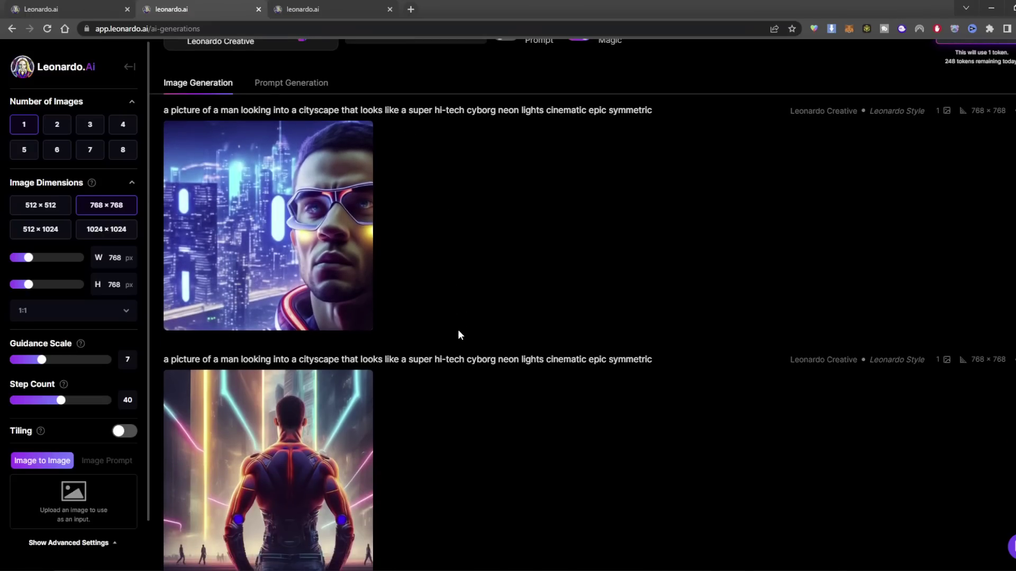
scroll(416, 287, "down", 1)
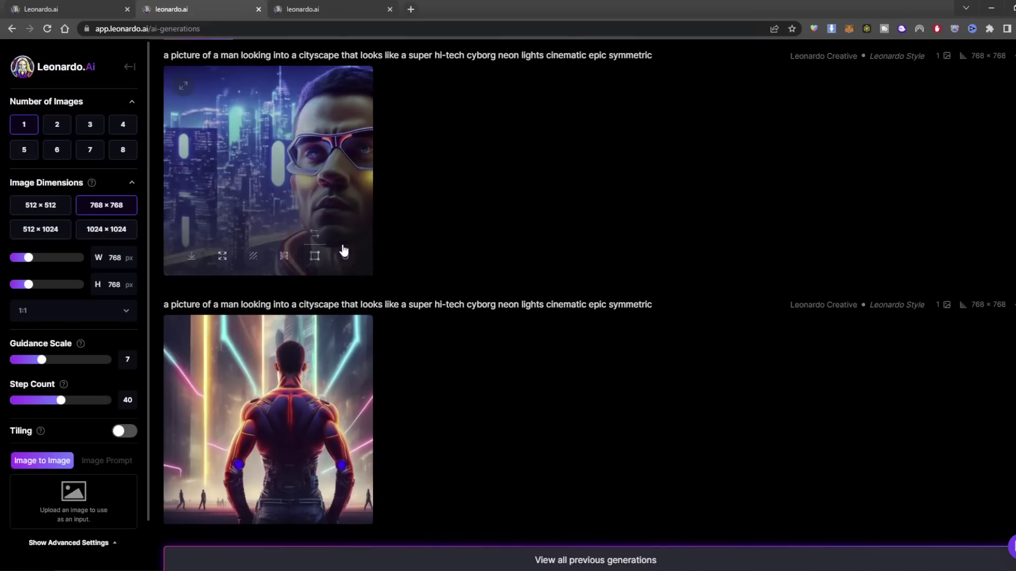
scroll(473, 247, "up", 1)
scroll(471, 246, "up", 2)
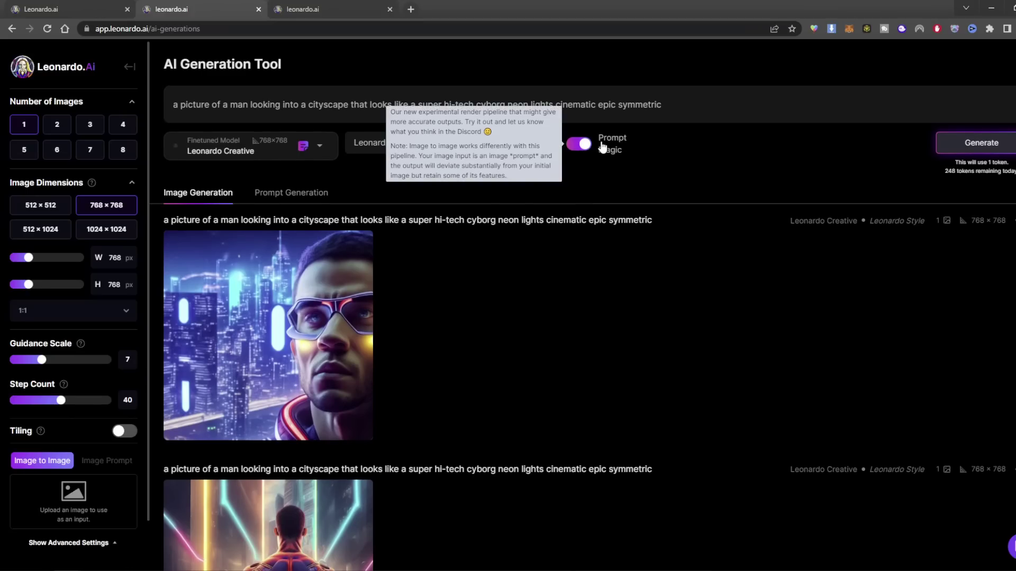
Step: Turn off Prompt Magic, switch the finetuned model to Leonardo Select and generate the same prompt again
left_click(256, 155)
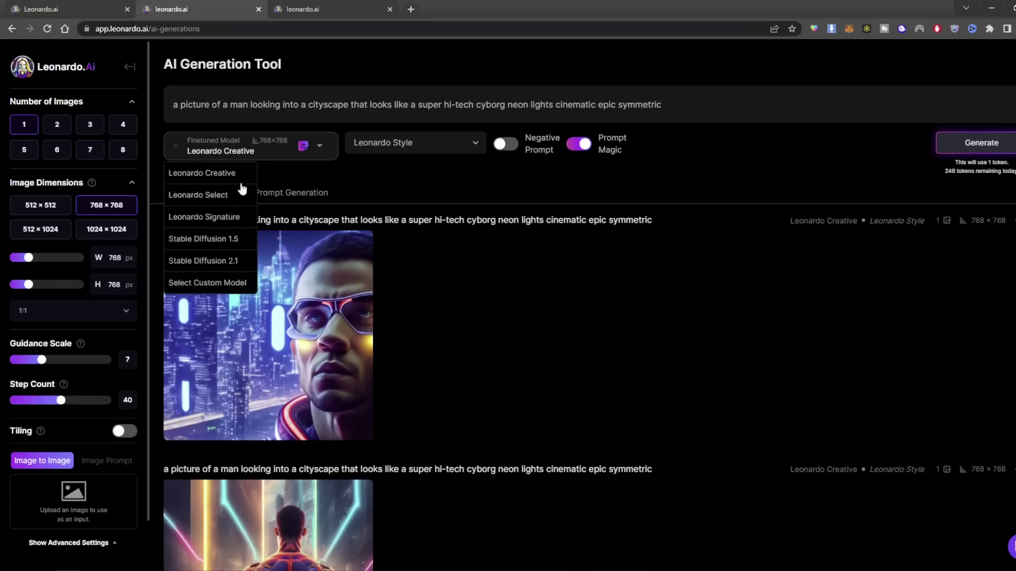
left_click(239, 173)
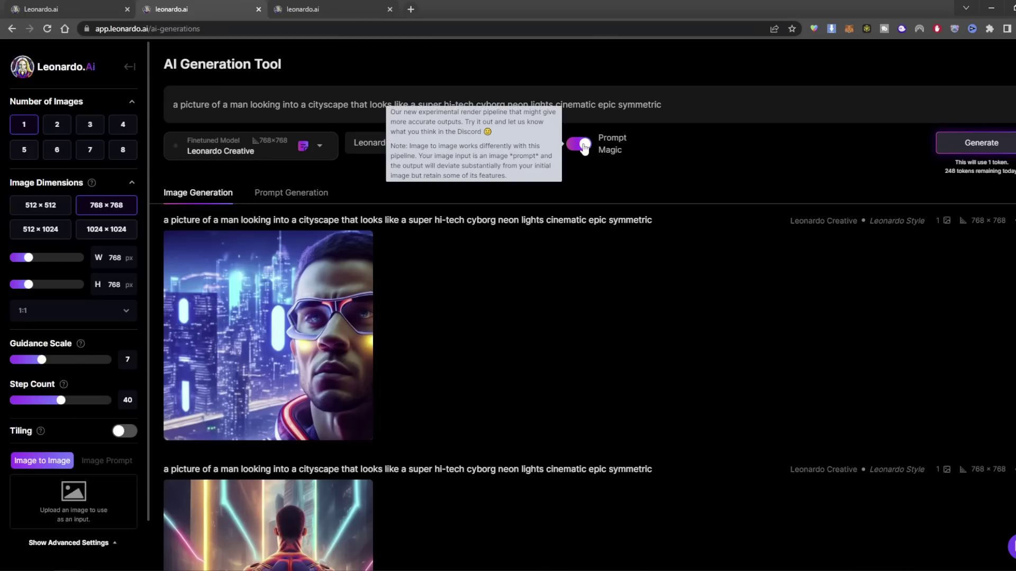
left_click(584, 148)
left_click(233, 151)
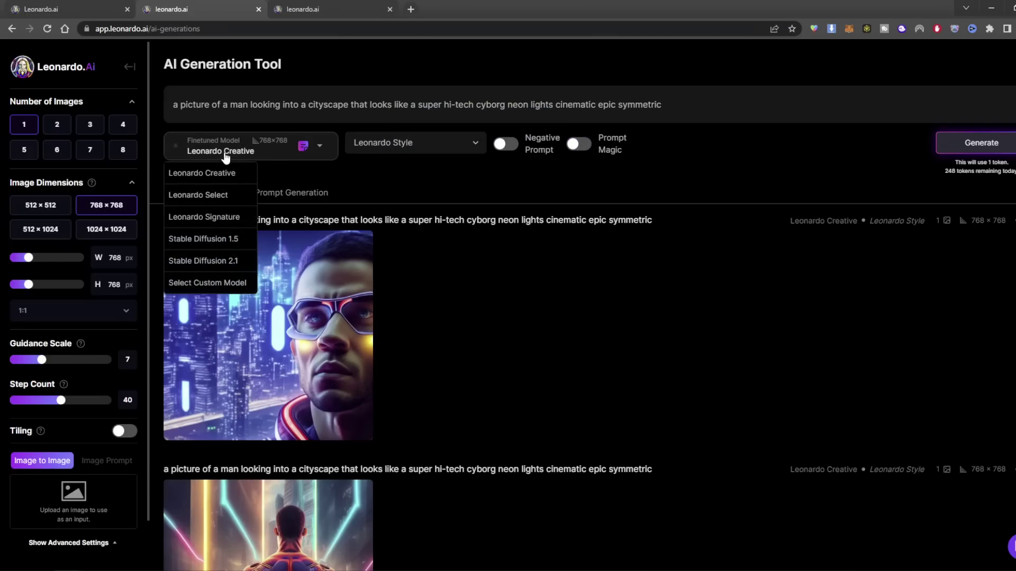
left_click(234, 195)
left_click(979, 147)
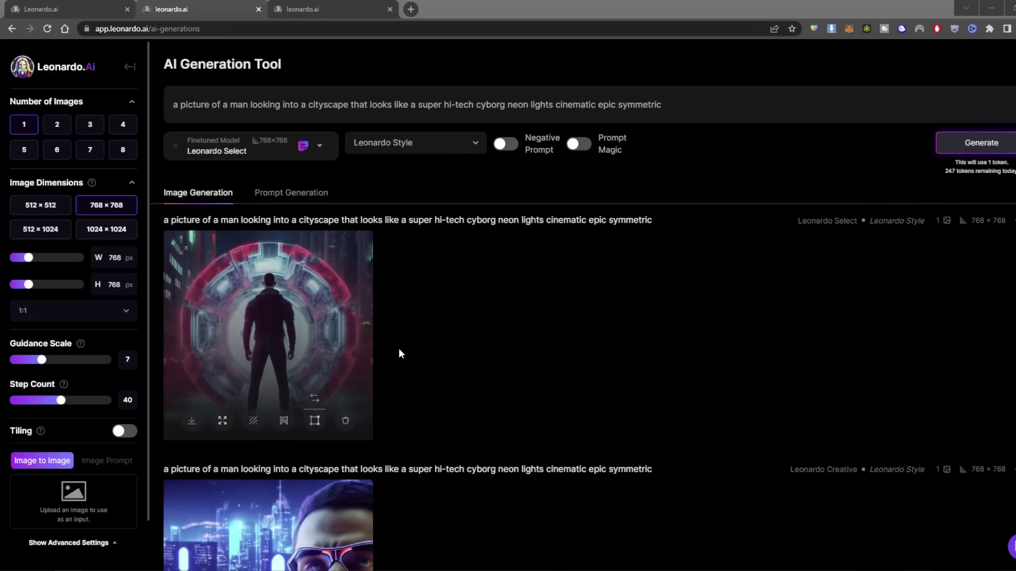
Step: Unzoom the Leonardo Select image, compare its original and unzoomed versions in the enlarged view, and close the view
scroll(476, 317, "down", 7)
scroll(371, 434, "up", 6)
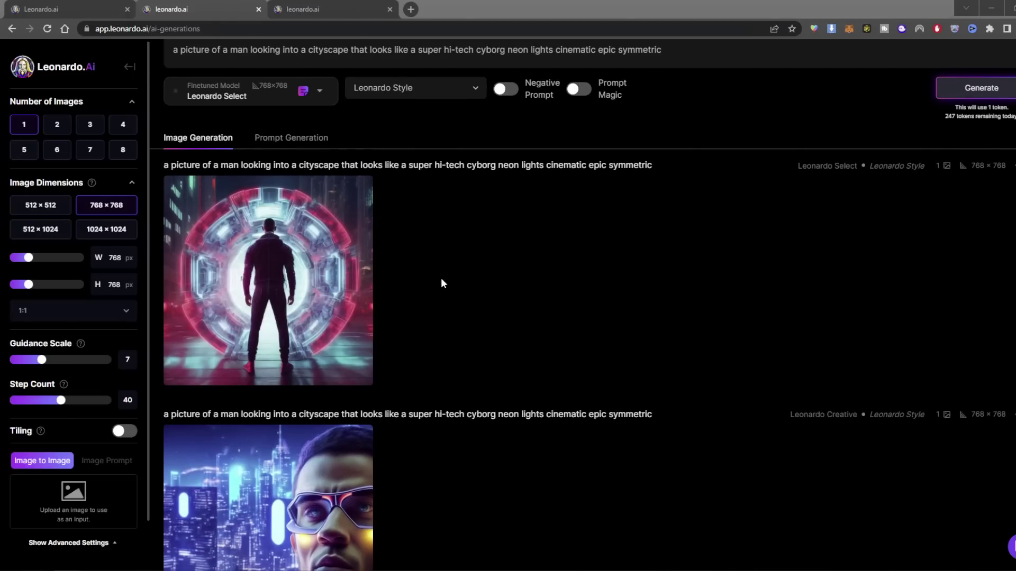
mouse_move(344, 228)
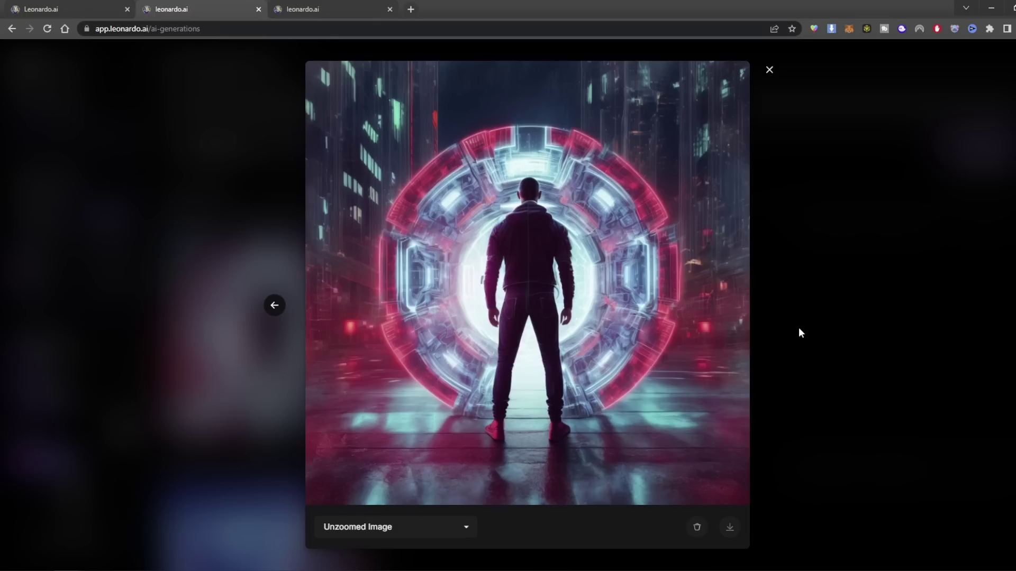
left_click(415, 526)
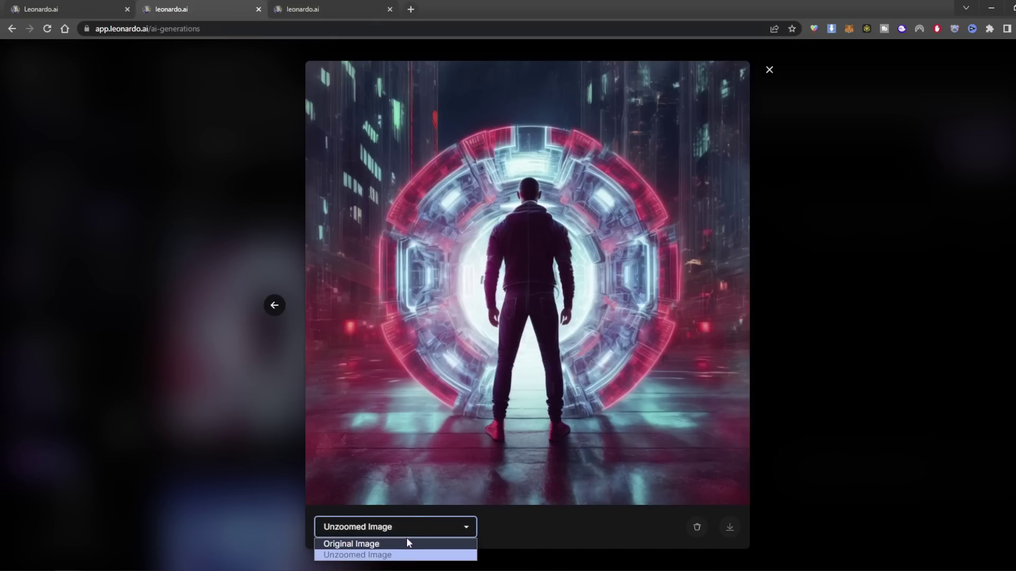
left_click(405, 544)
left_click(412, 526)
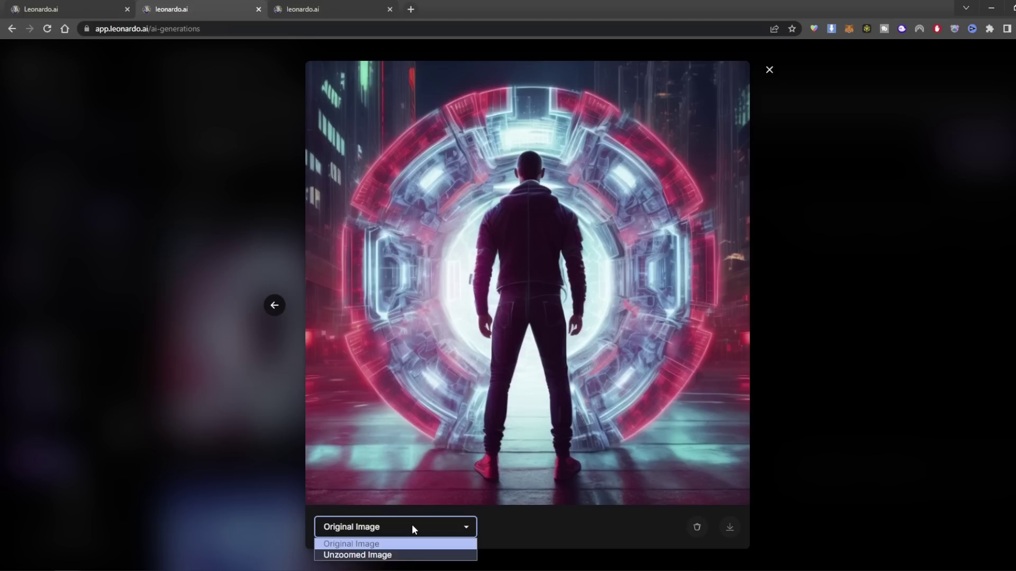
left_click(384, 556)
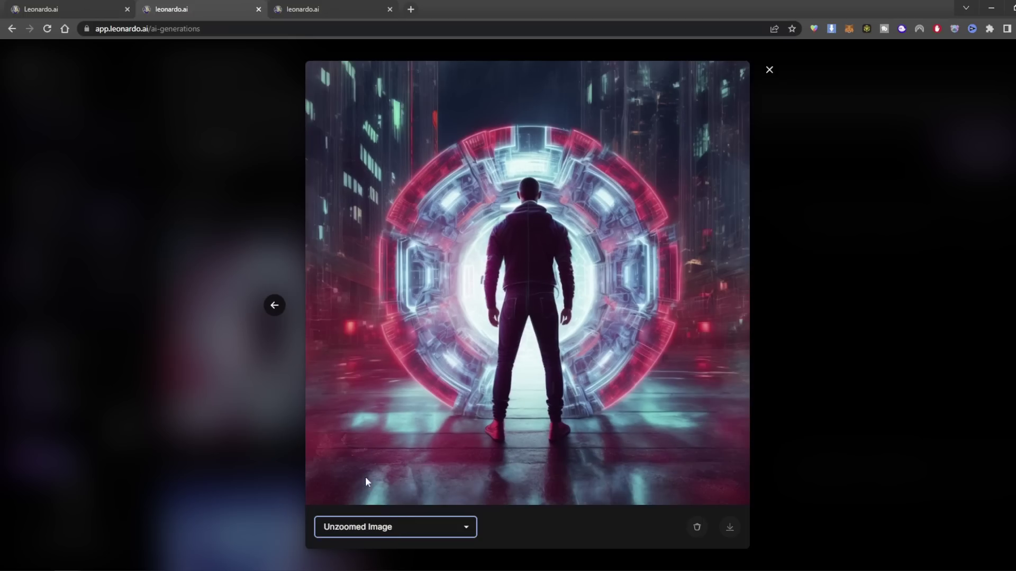
left_click(793, 419)
Step: Switch the finetuned model to Leonardo Signature, generate the same prompt again and look over the resulting image
left_click(316, 150)
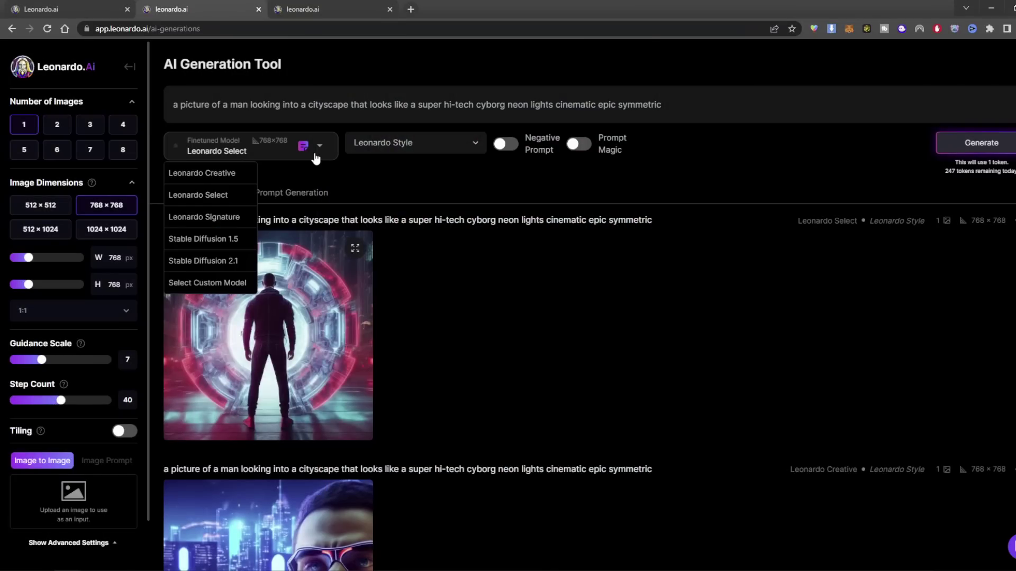
left_click(220, 223)
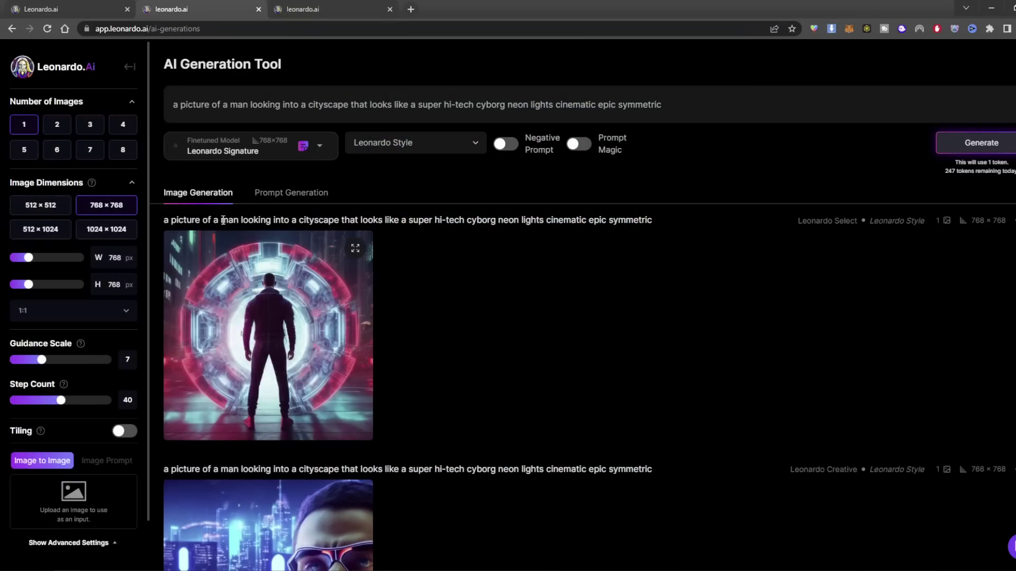
left_click(980, 142)
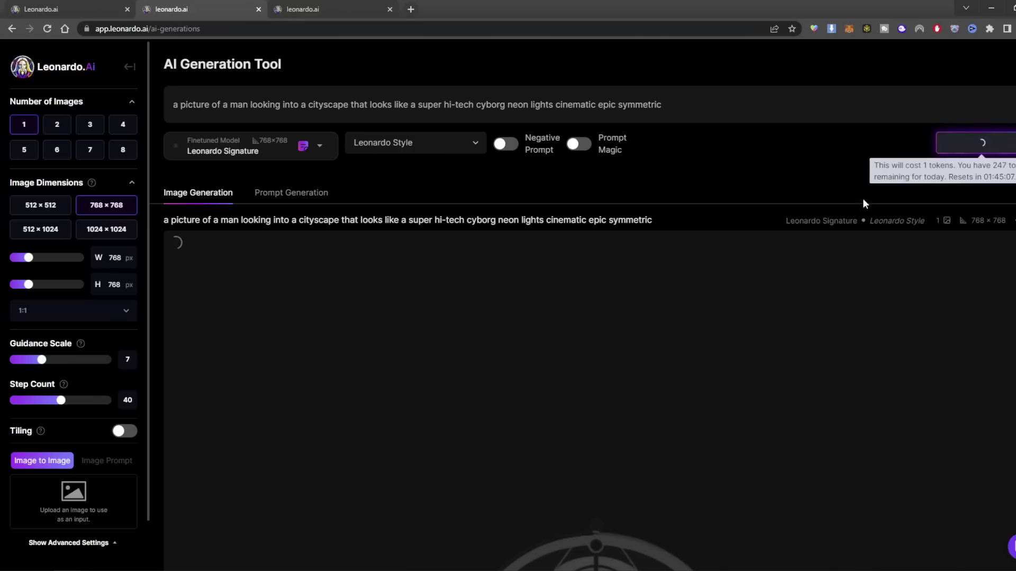
scroll(583, 325, "down", 1)
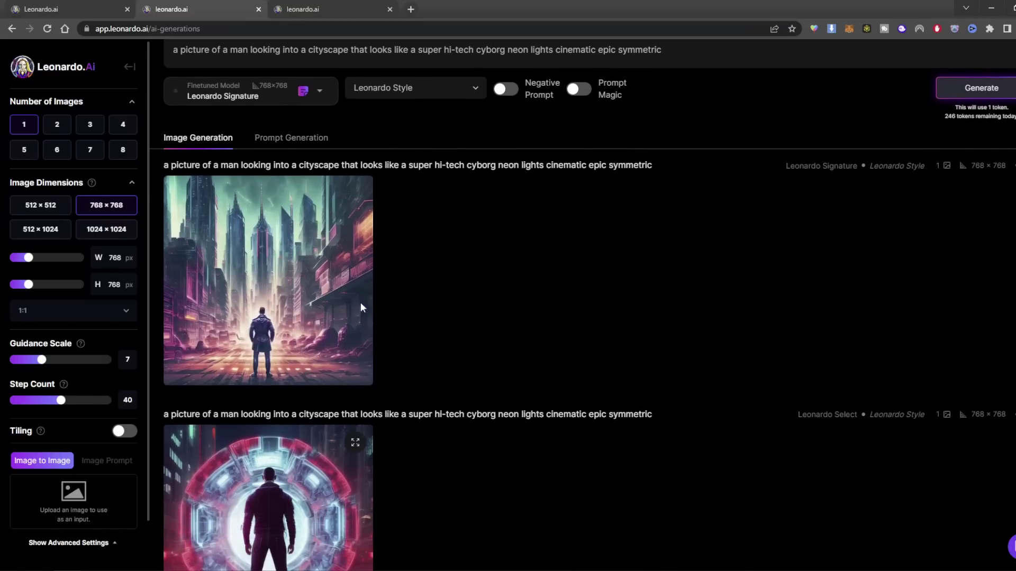
mouse_move(312, 334)
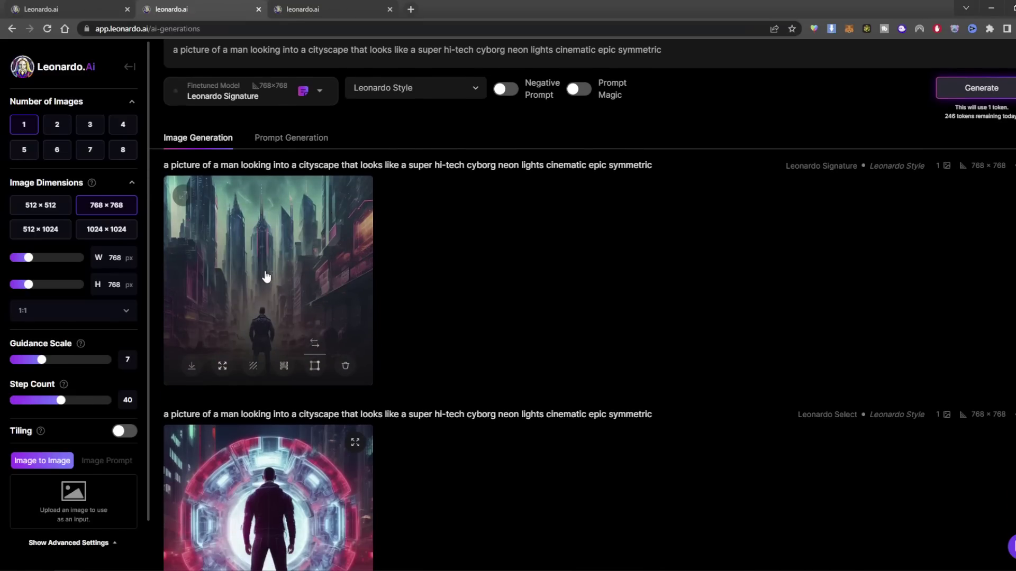
scroll(706, 315, "up", 1)
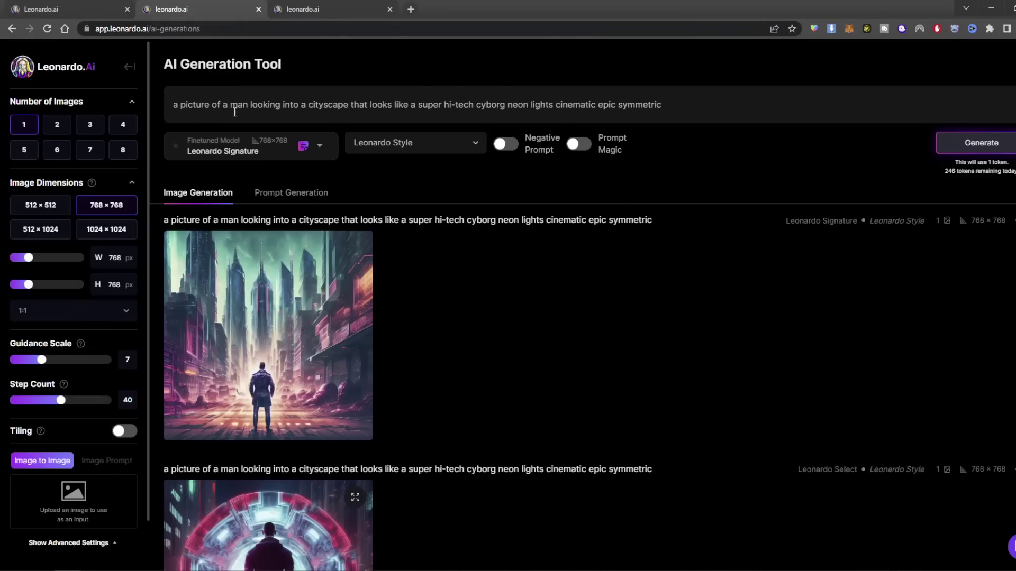
Step: Open Prompt Generation and ideate 4 prompts, using the current image prompt as the basic idea
left_click(277, 200)
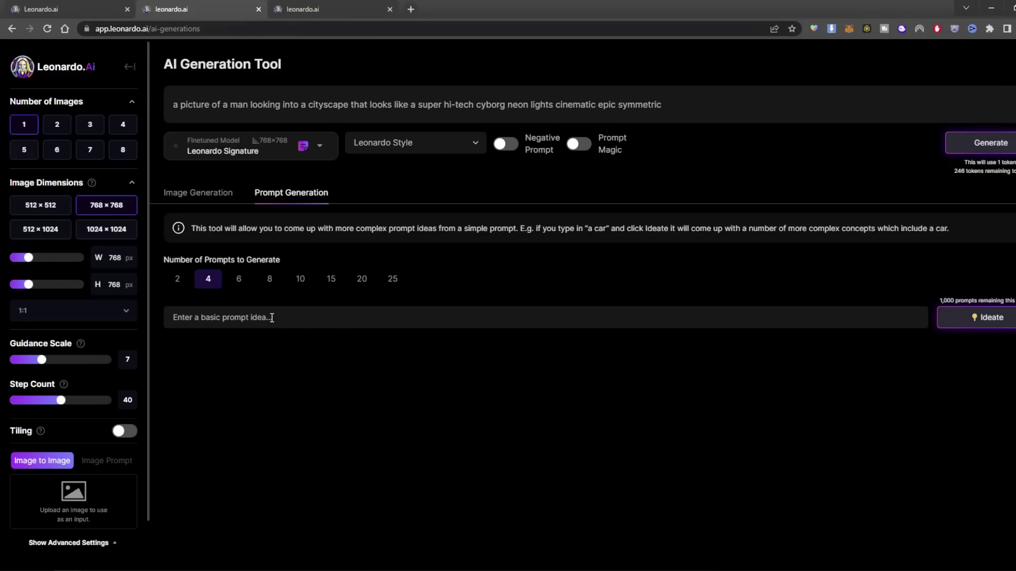
triple_click(314, 107)
key("ctrl+c")
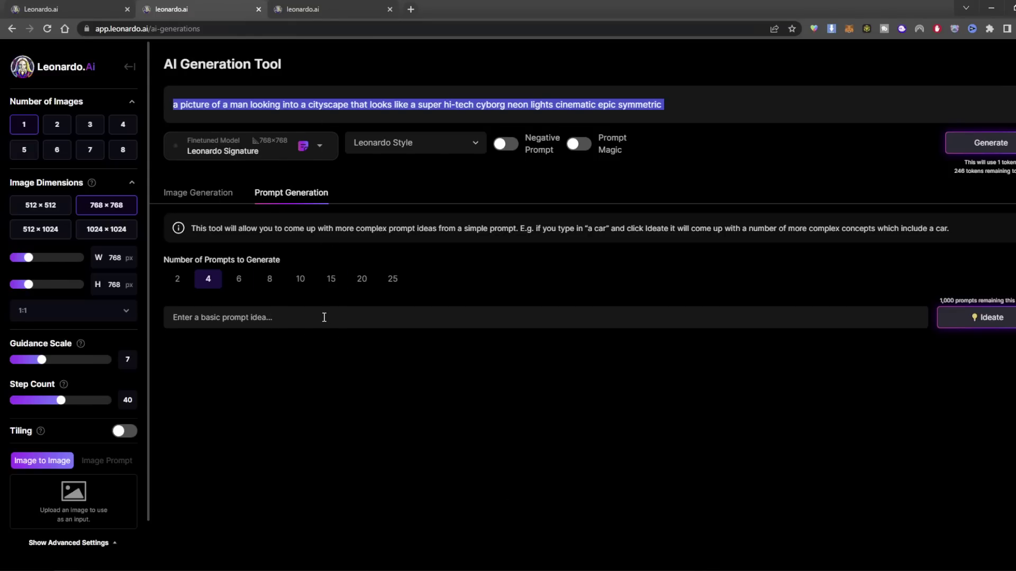
left_click(321, 317)
key("ctrl+v")
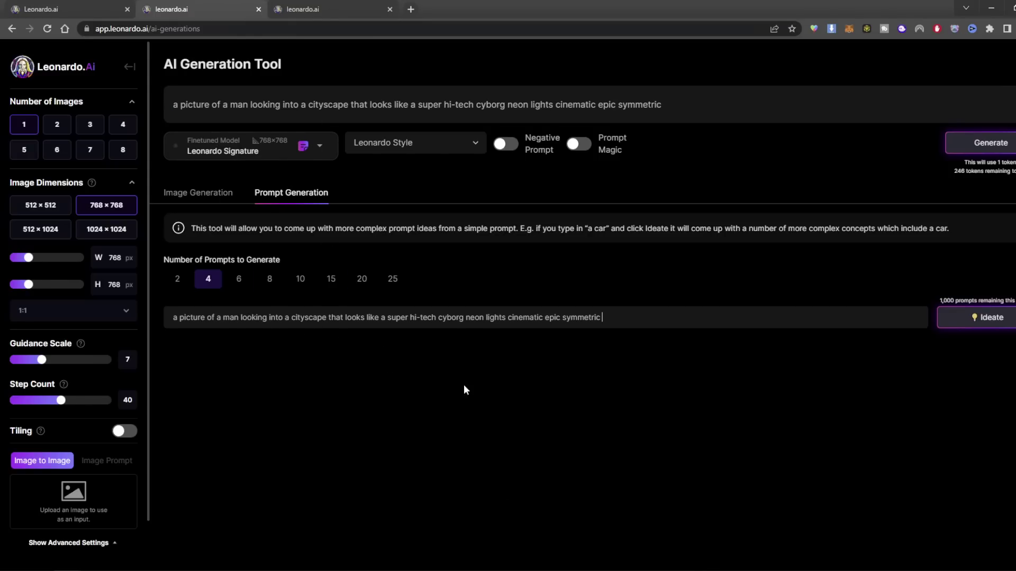
left_click(962, 321)
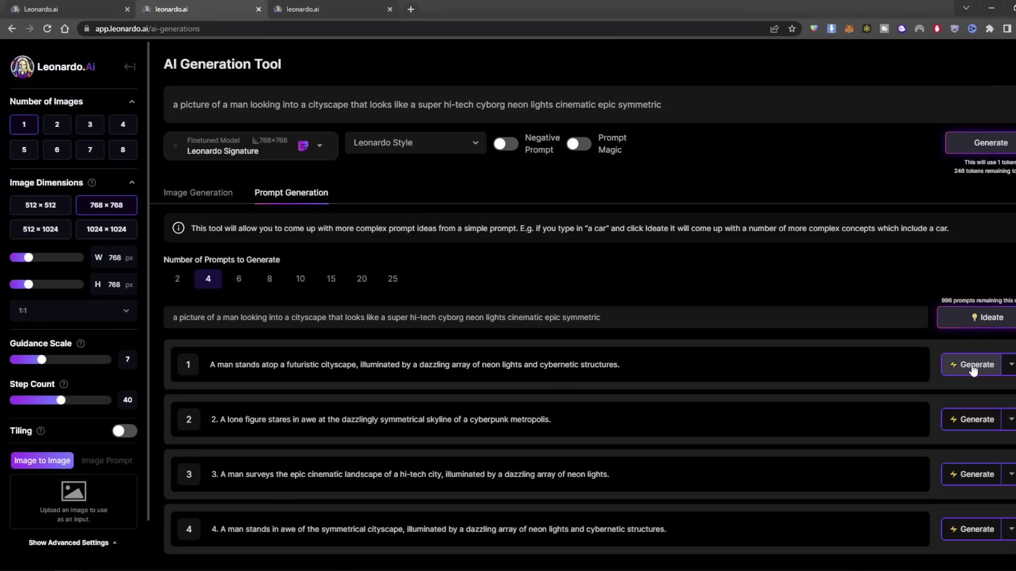
Step: Generate an image from the first prompt idea, "A man stands atop a futuristic cityscape, illuminated by a dazzling array of neon lights and cybernetic structures."
left_click(1011, 367)
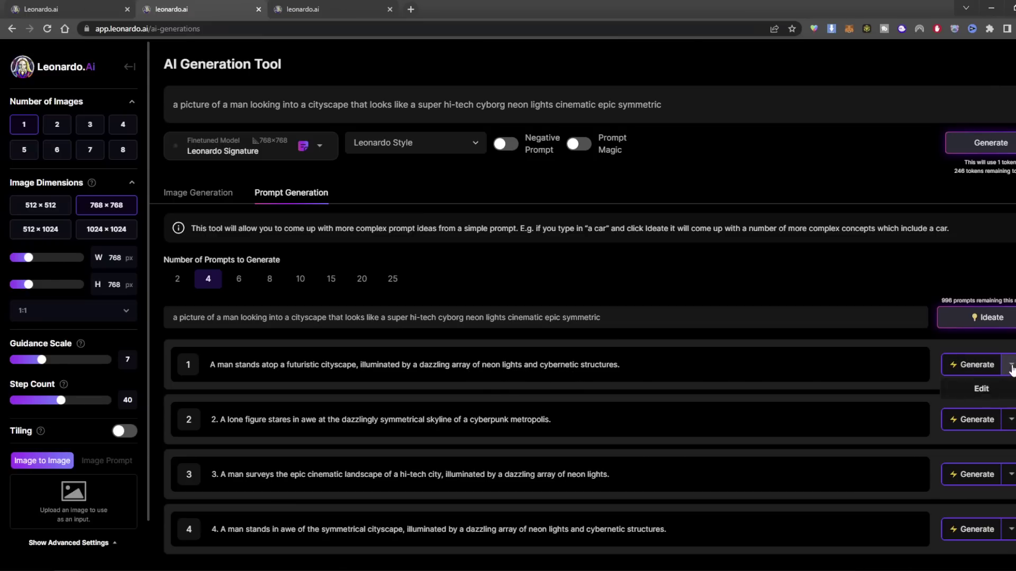
left_click(978, 364)
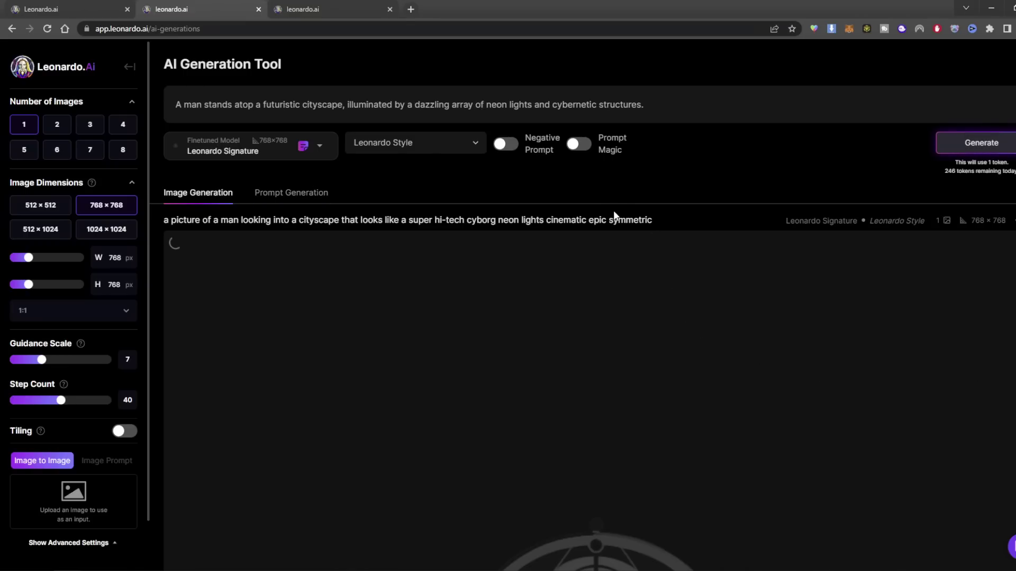
scroll(619, 195, "down", 2)
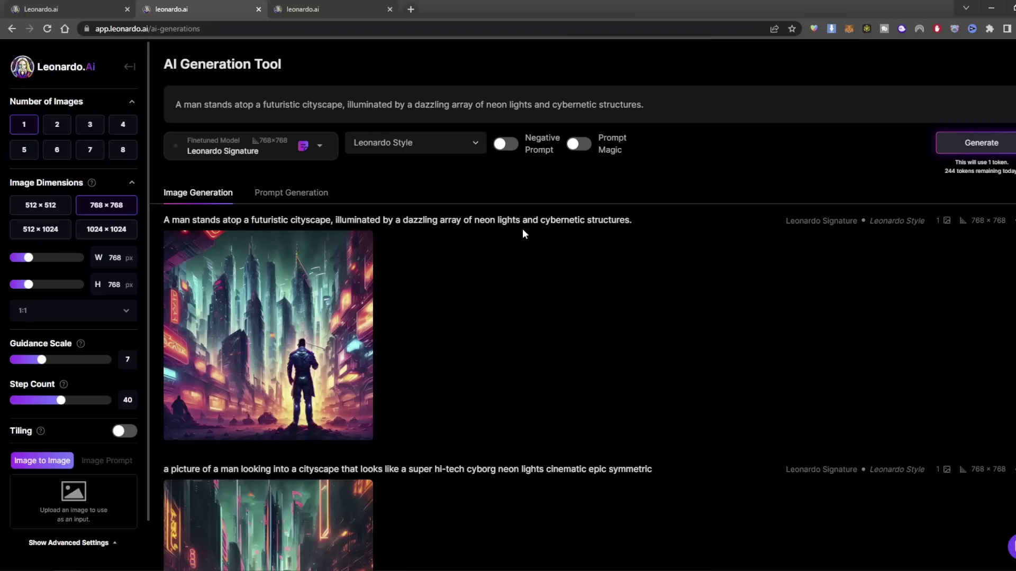
Step: View the new futuristic cityscape image enlarged, close it and look through the earlier generations
left_click(318, 328)
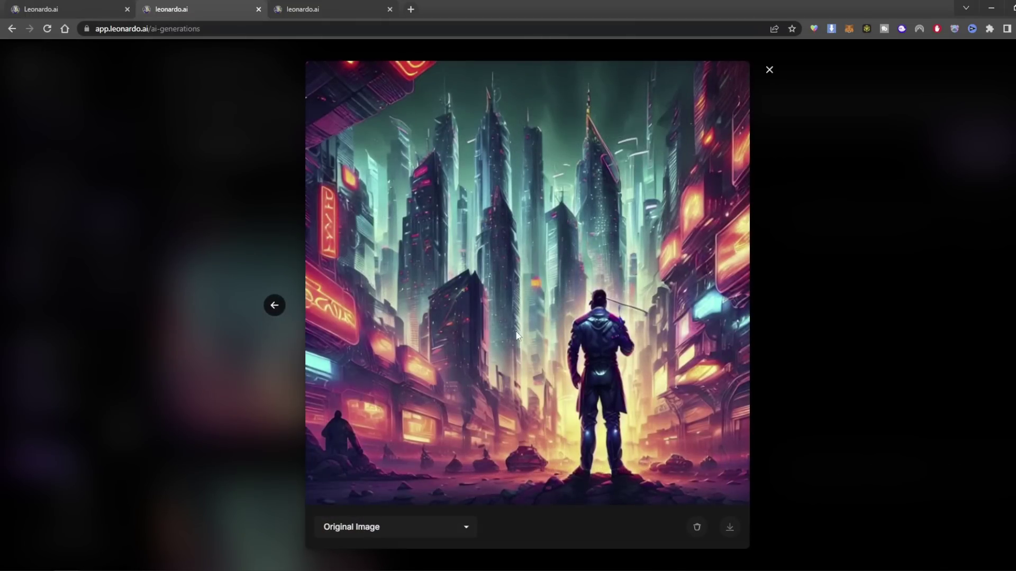
left_click(793, 311)
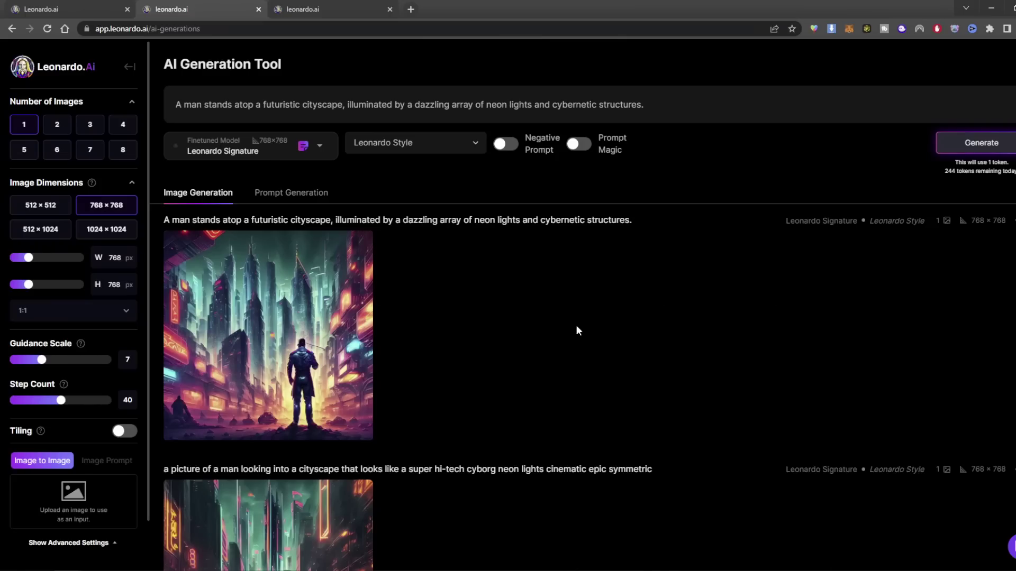
scroll(502, 303, "down", 10)
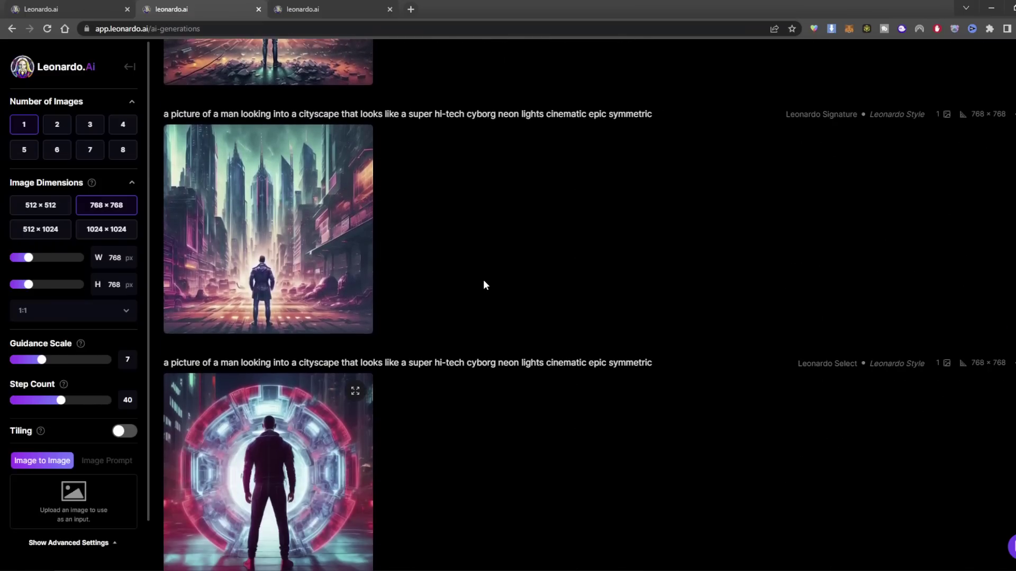
scroll(464, 271, "down", 8)
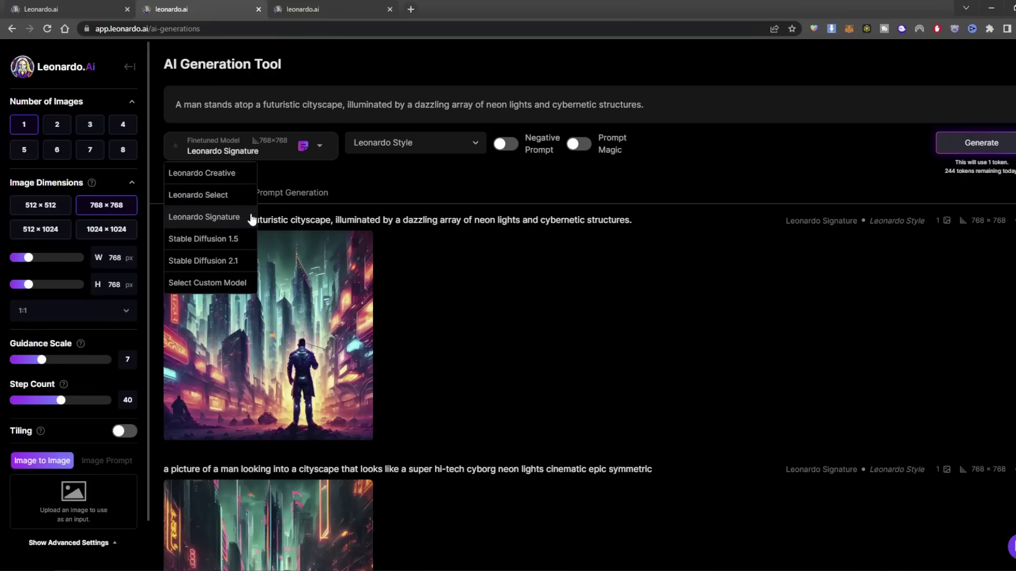
Step: Open the custom model selection and browse the Community Models and Platform Models
left_click(191, 286)
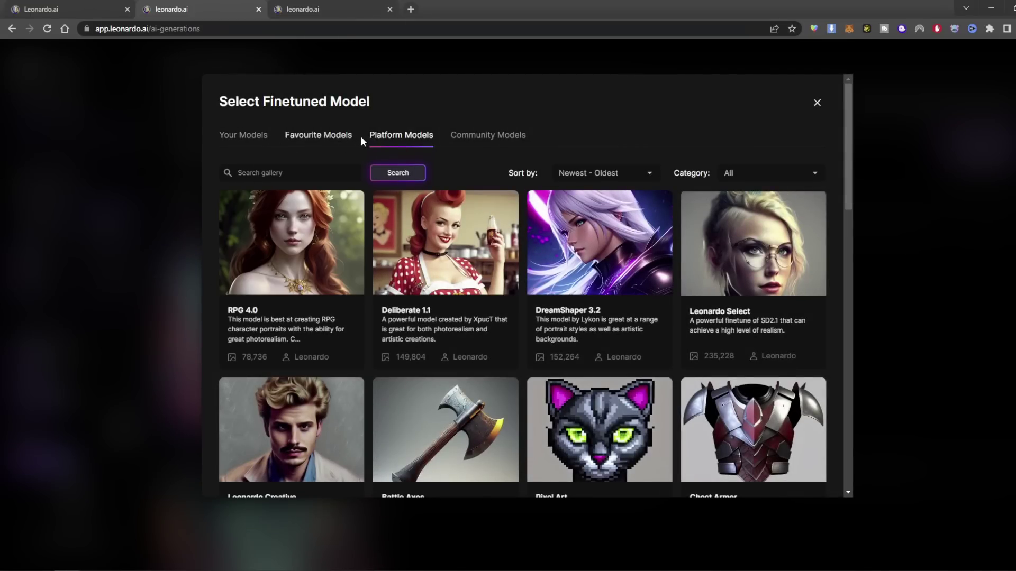
left_click(458, 140)
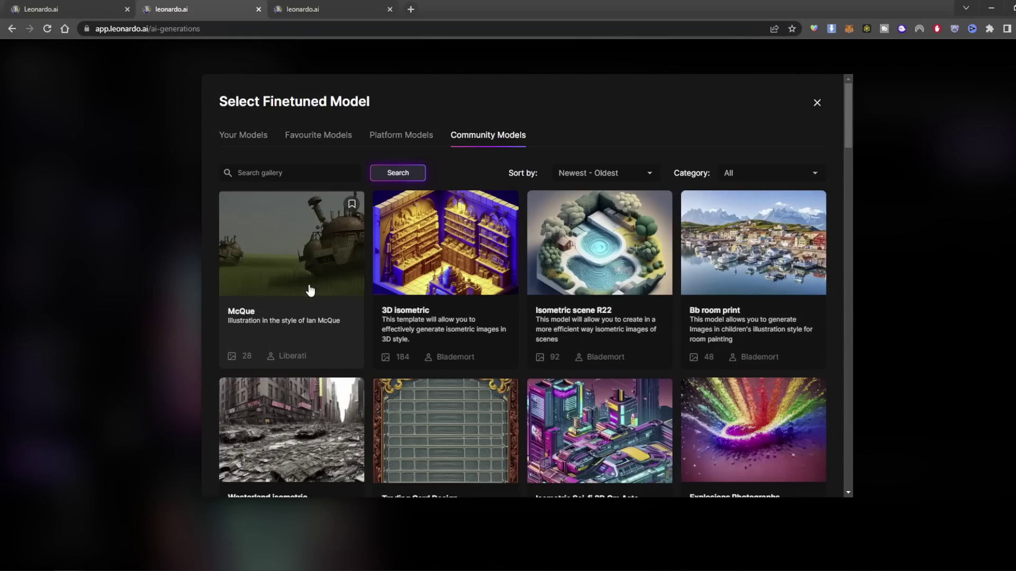
scroll(310, 288, "down", 2)
scroll(528, 377, "up", 3)
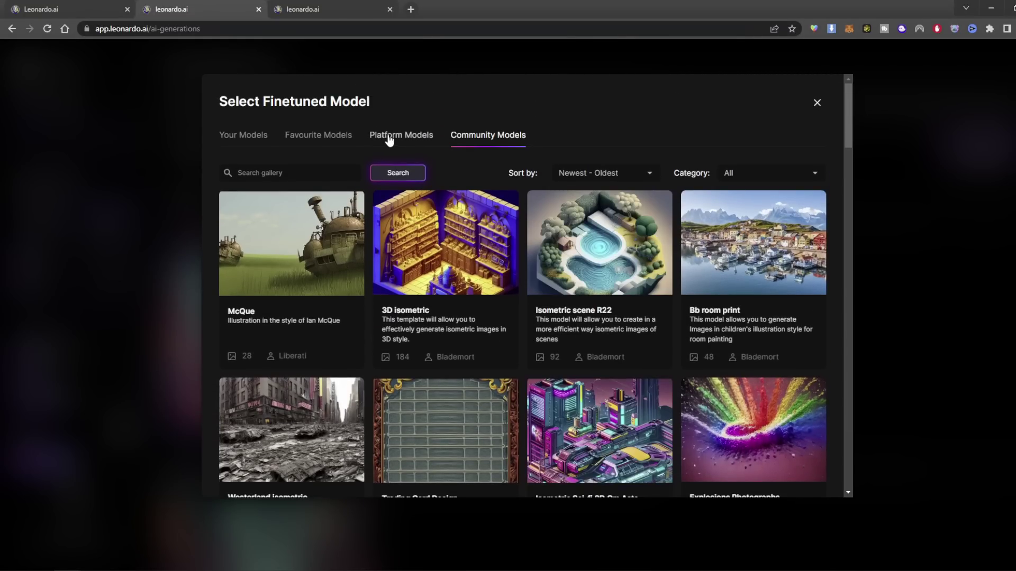
left_click(401, 137)
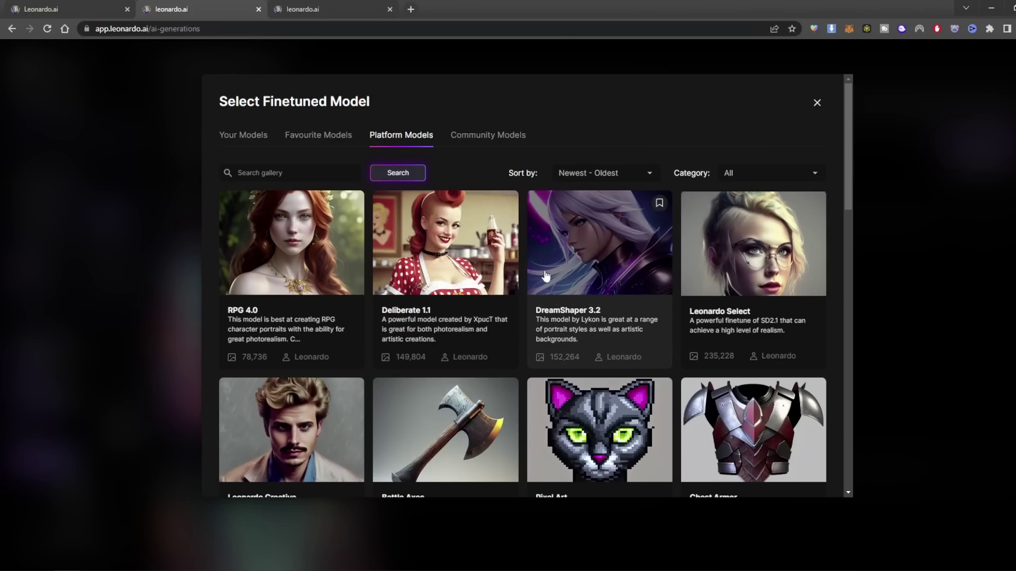
scroll(774, 390, "down", 2)
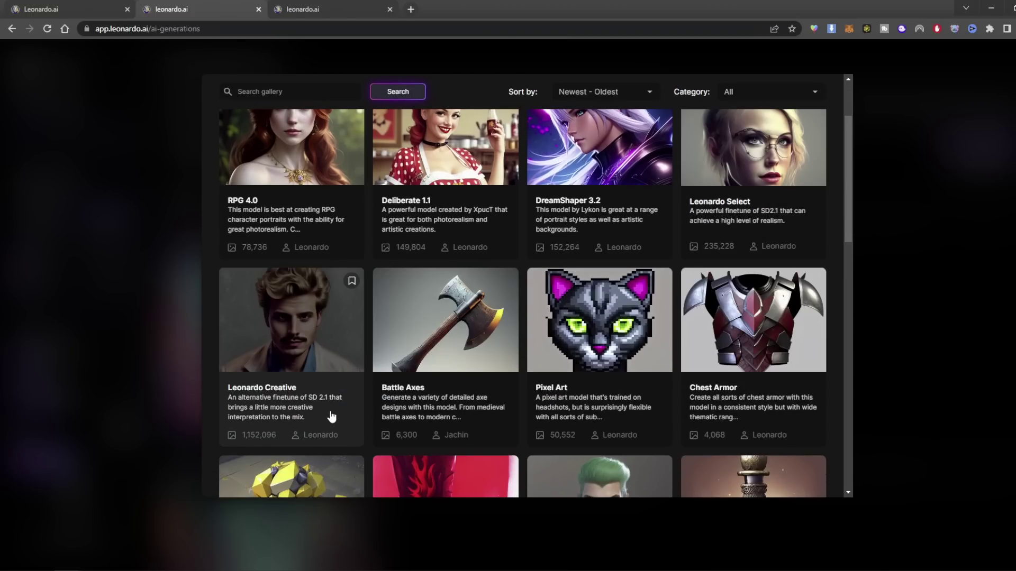
scroll(331, 417, "down", 1)
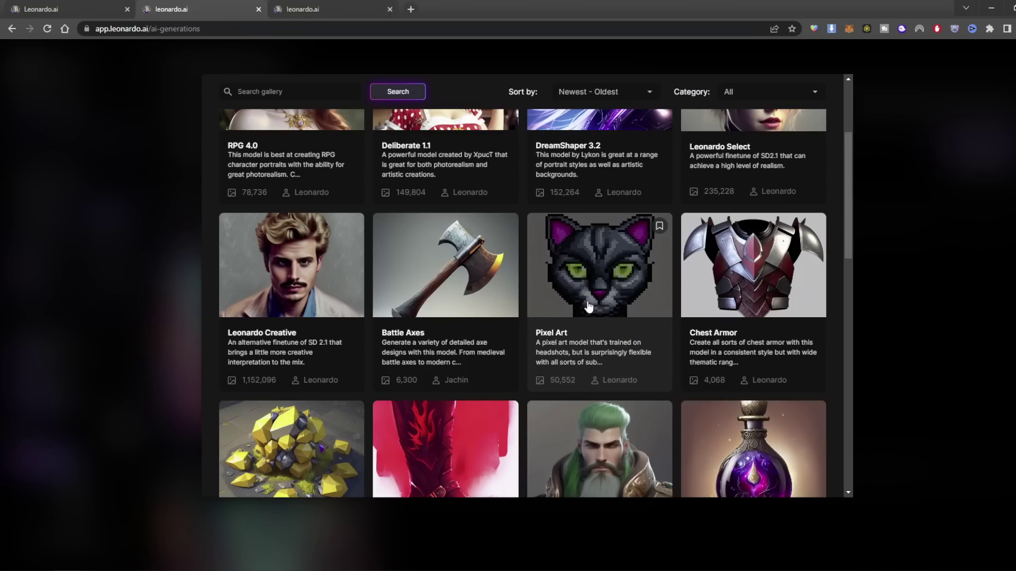
Step: Choose RPG 4.0 from the Platform Models and generate an image from the current futuristic cityscape prompt
scroll(676, 343, "down", 2)
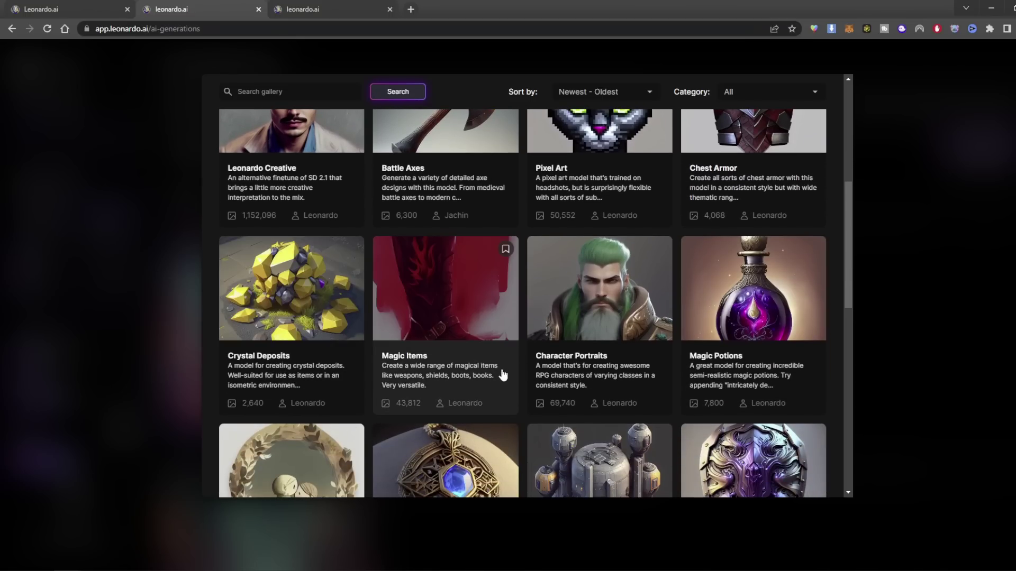
scroll(523, 370, "down", 3)
scroll(748, 325, "down", 5)
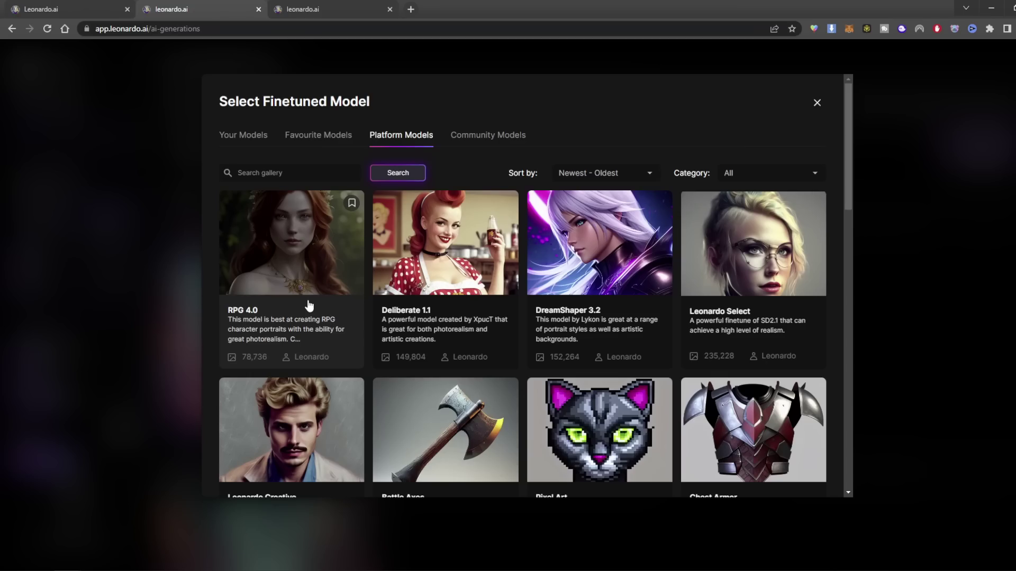
left_click(307, 306)
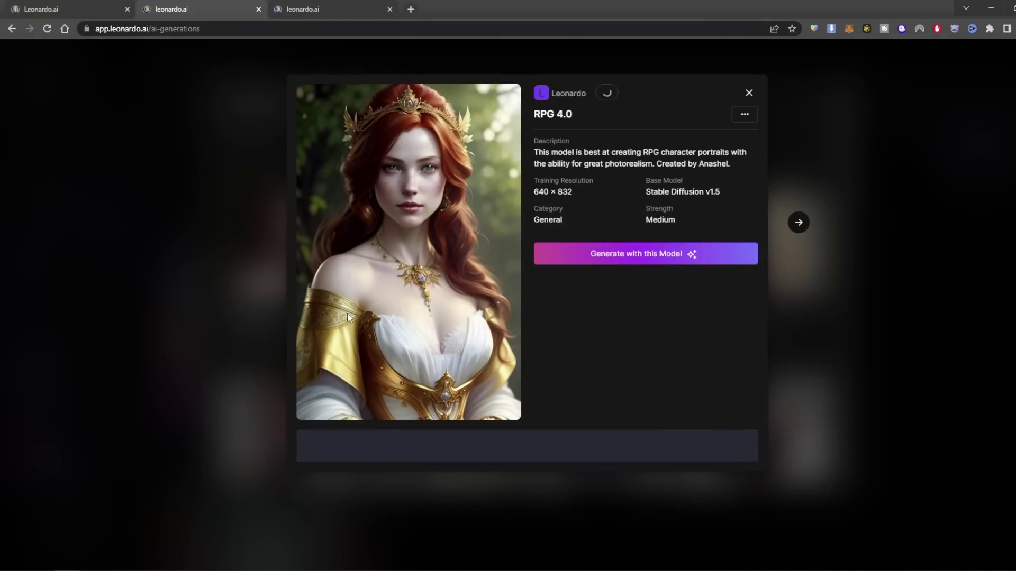
left_click(653, 264)
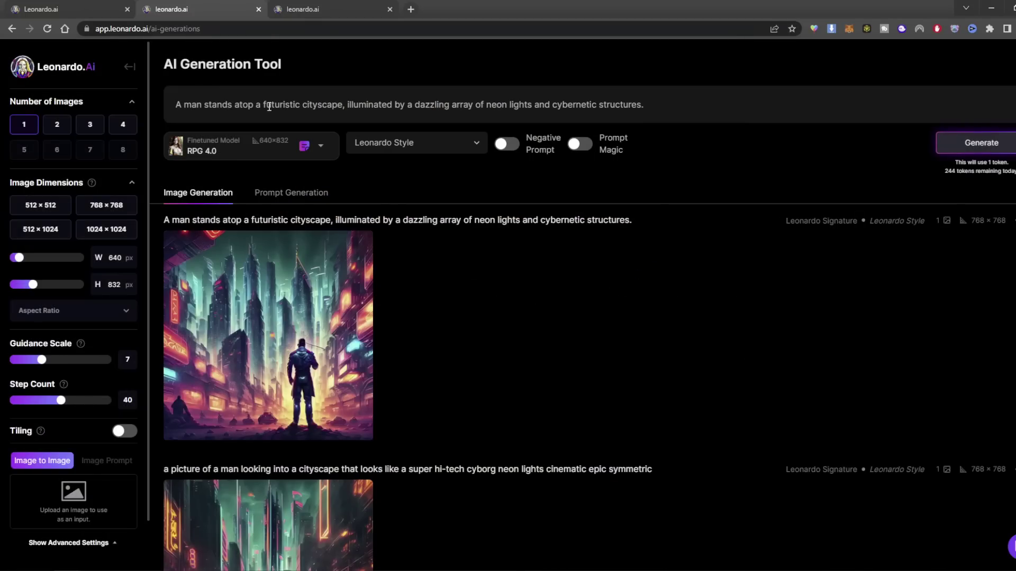
key("Return")
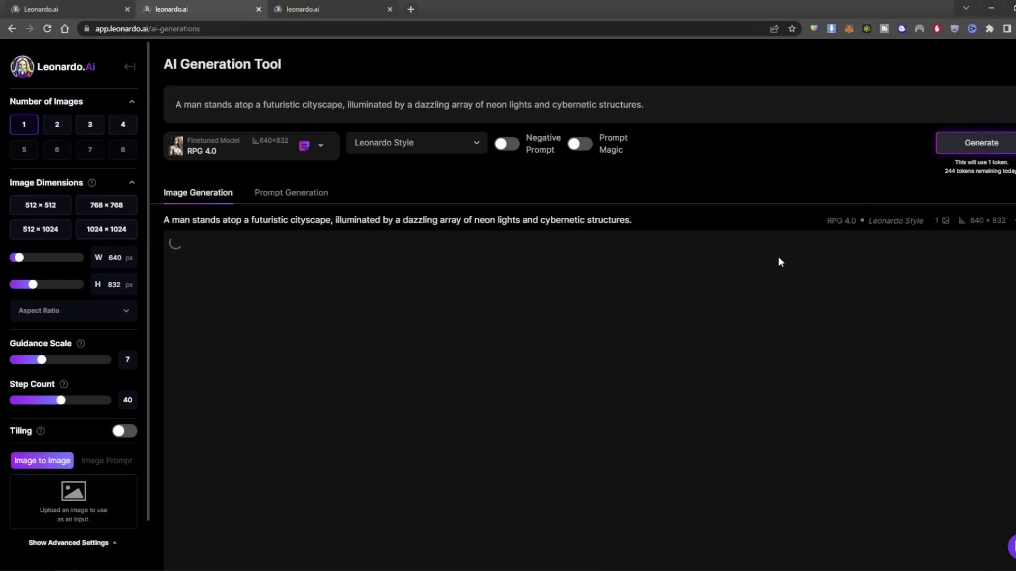
Step: Examine the new RPG 4.0 image and compare it with the earlier generation of the same prompt
scroll(531, 307, "down", 2)
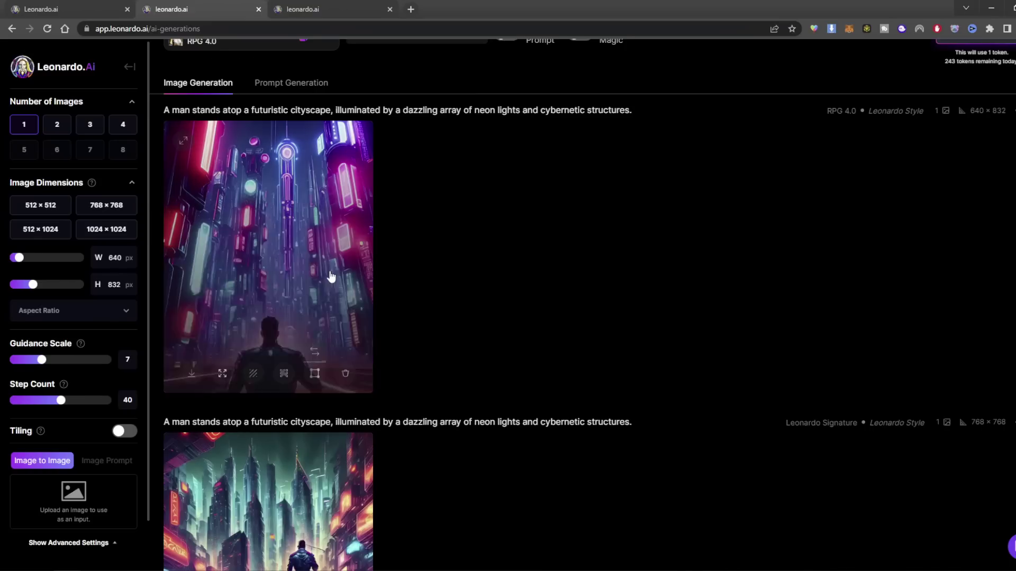
scroll(440, 266, "down", 2)
scroll(442, 267, "up", 2)
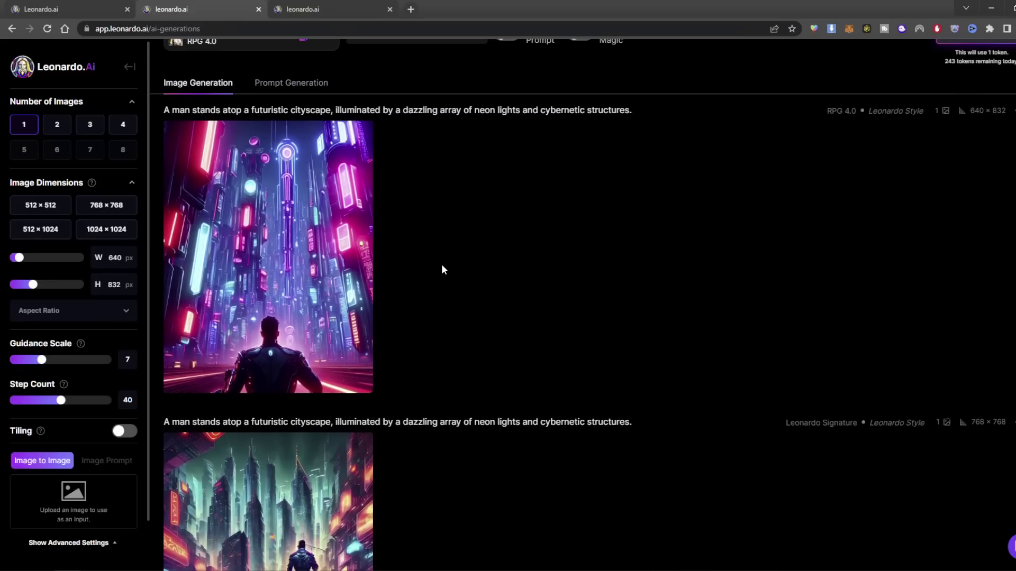
left_click(365, 275)
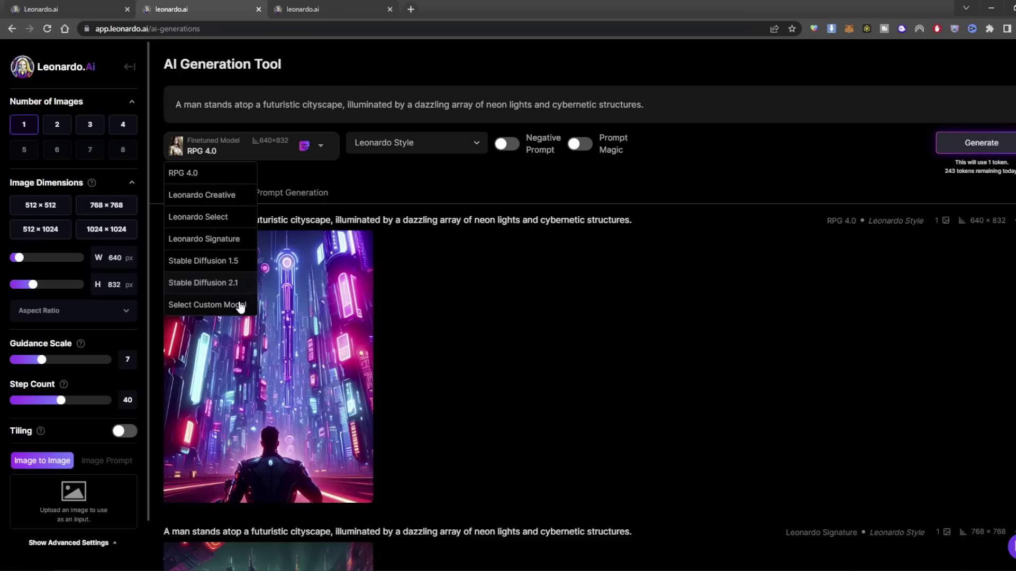
Step: Open the custom model selection and choose the Pixel Art platform model for generation
left_click(234, 301)
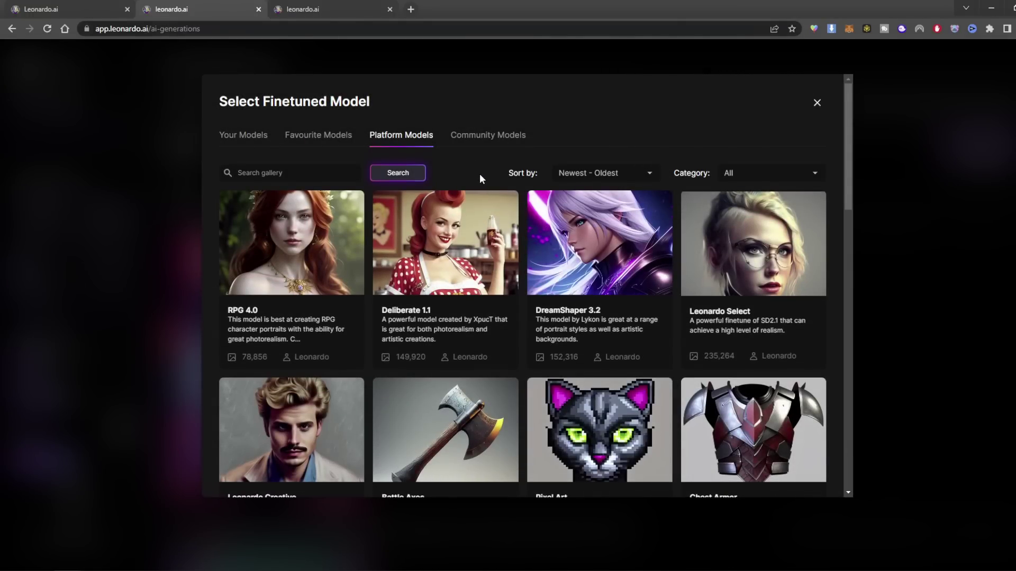
scroll(494, 177, "down", 2)
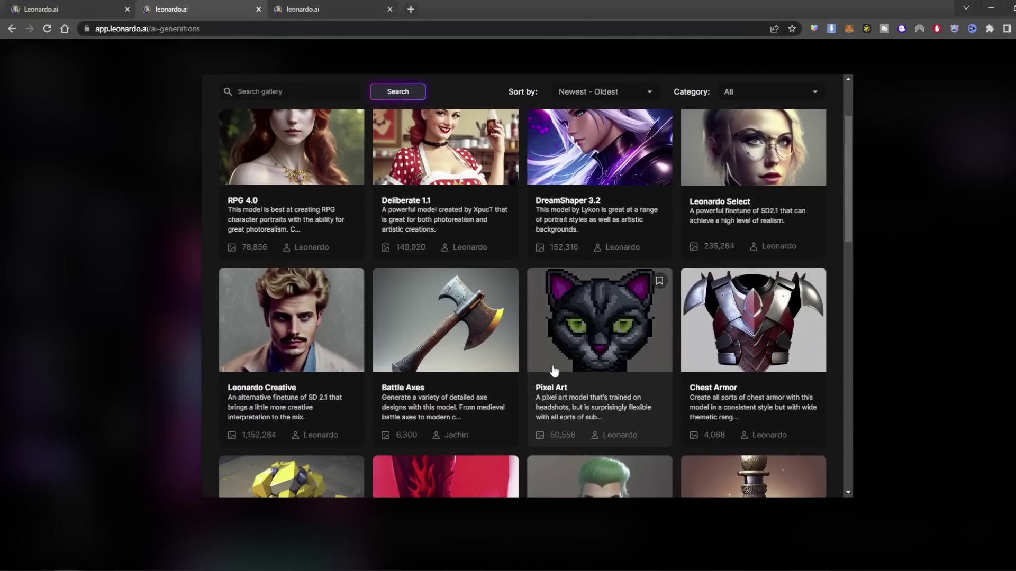
left_click(625, 354)
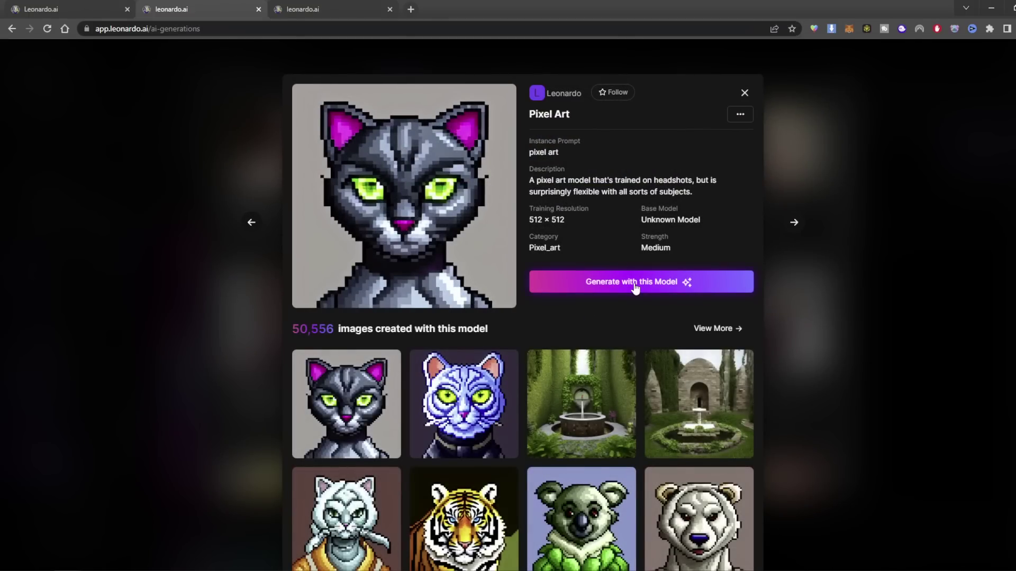
left_click(635, 289)
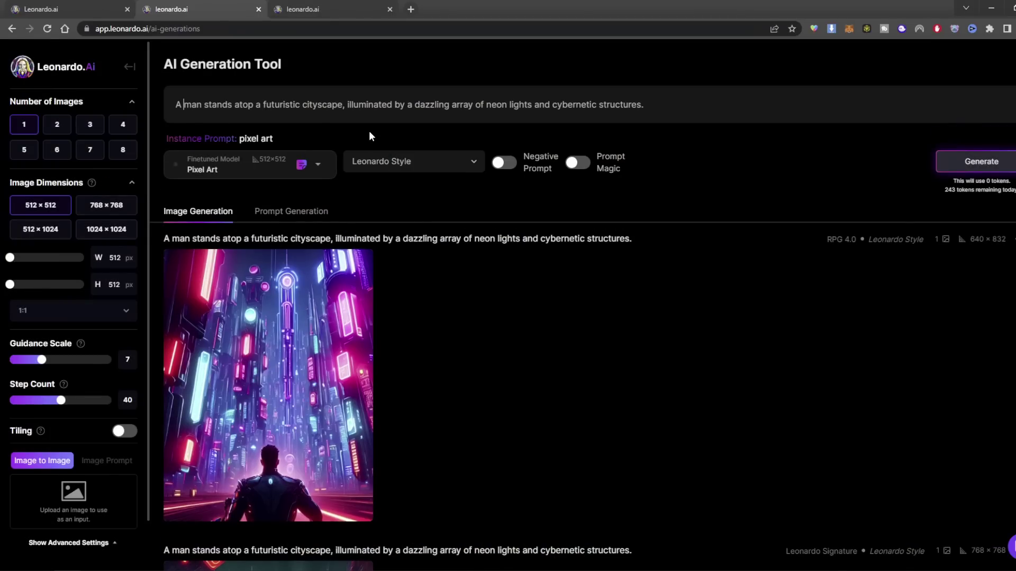
Step: Change the beginning of the prompt to "A portrait of a man" and generate an image with the Pixel Art model
type("portraite of a")
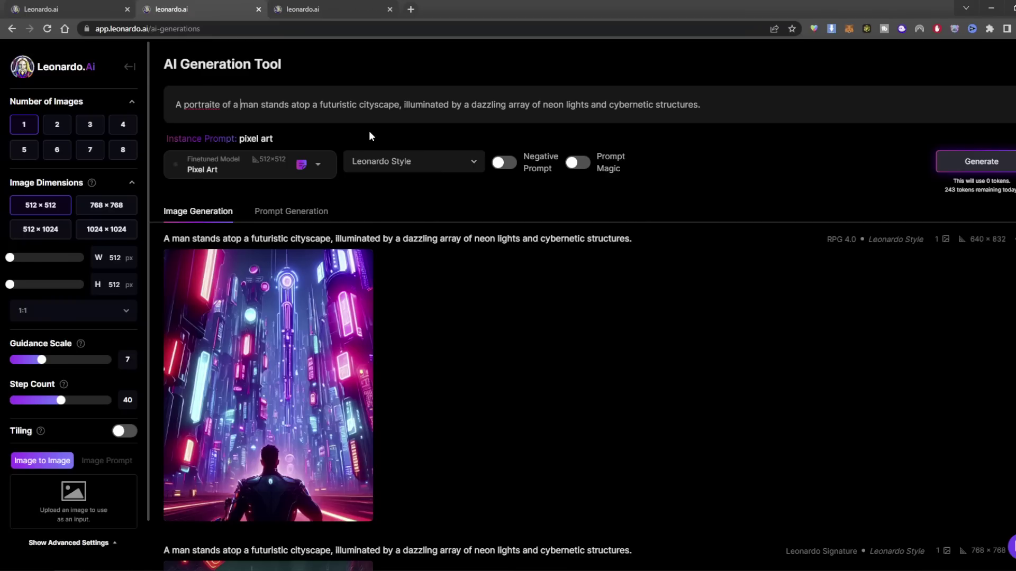
left_click(220, 105)
key("BackSpace")
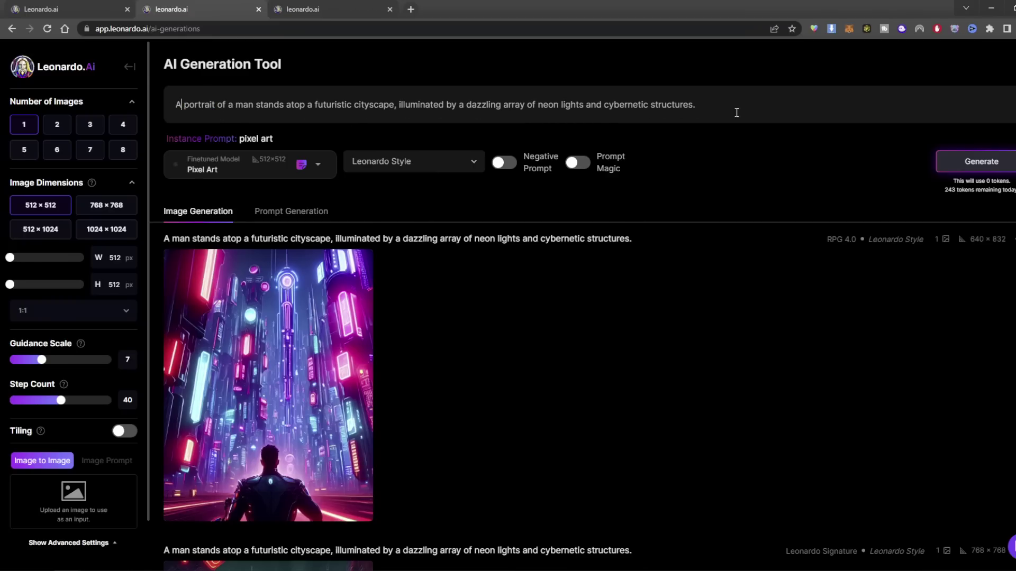
left_click(981, 161)
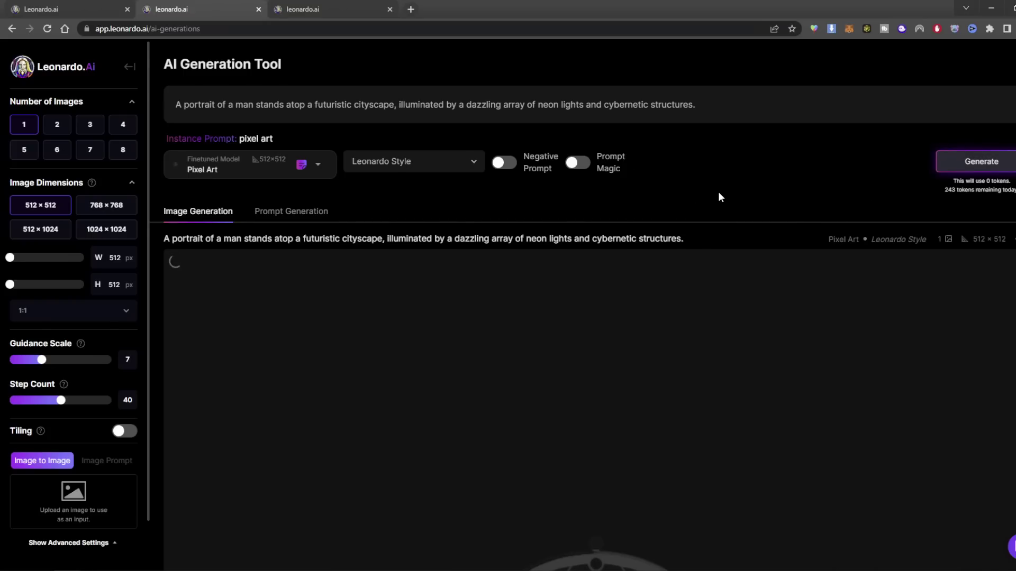
Step: Look over the new pixel art portrait alongside the earlier RPG 4.0 image
scroll(719, 192, "down", 1)
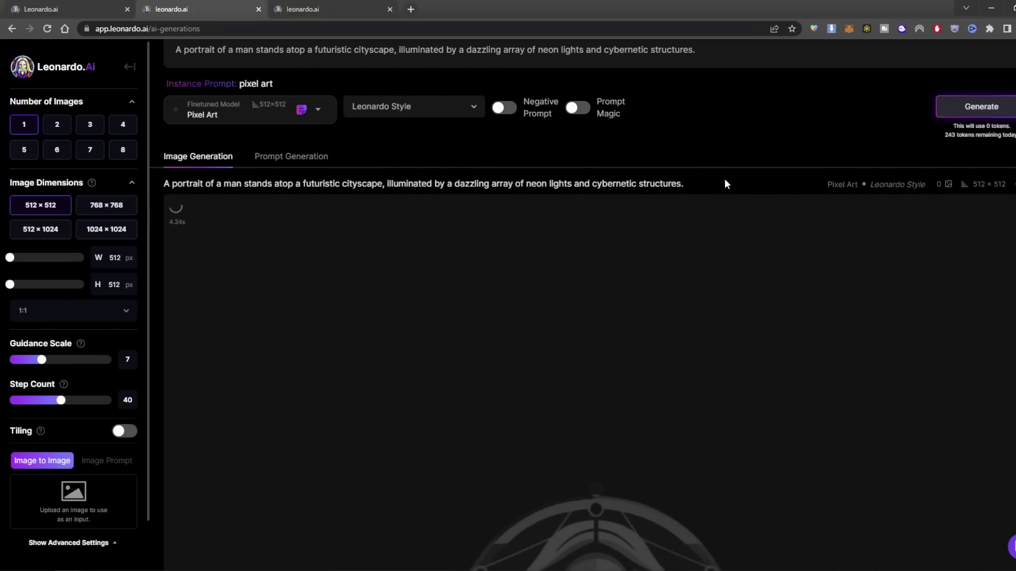
scroll(684, 211, "down", 3)
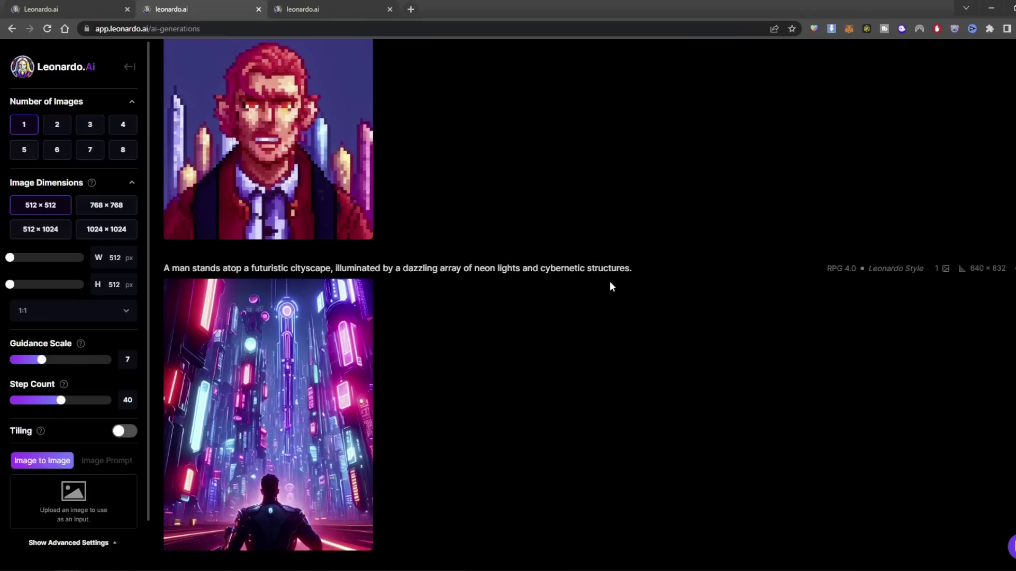
scroll(424, 398, "up", 4)
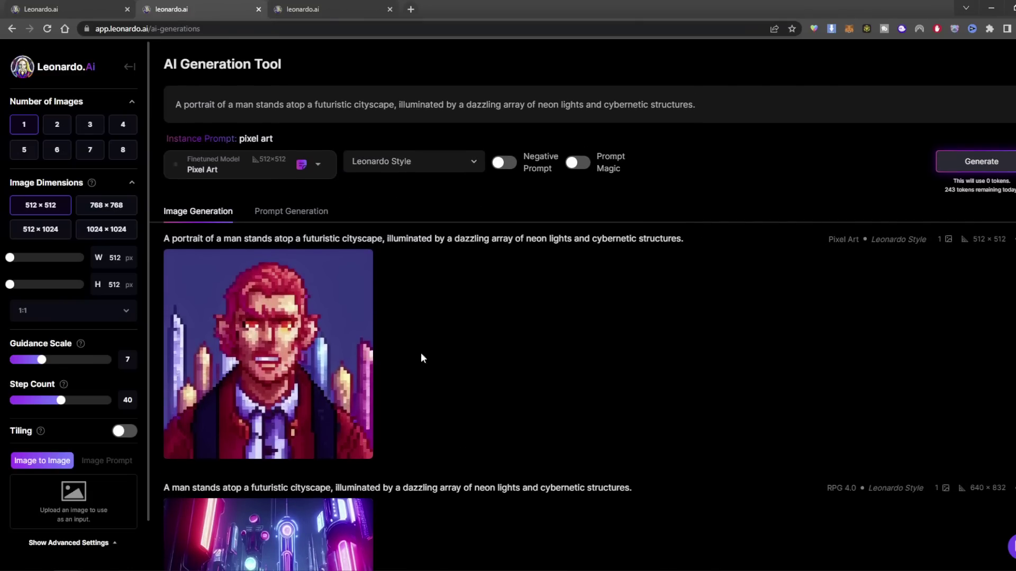
mouse_move(266, 308)
Step: Browse the Community Models in the custom model selection, covering the range of available styles, and close the selection
left_click(298, 170)
left_click(488, 136)
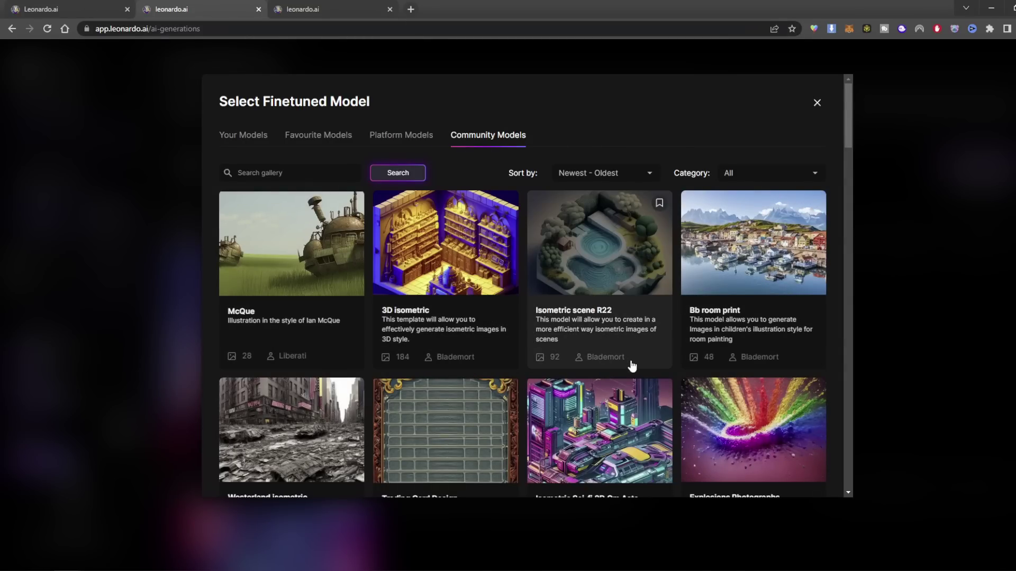
scroll(633, 365, "down", 3)
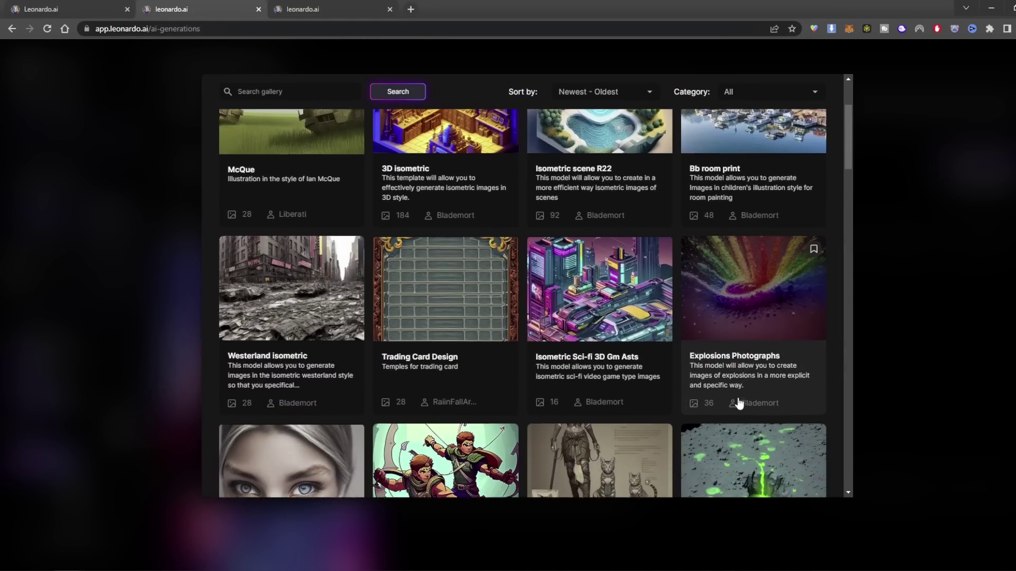
scroll(739, 403, "down", 4)
scroll(724, 411, "down", 10)
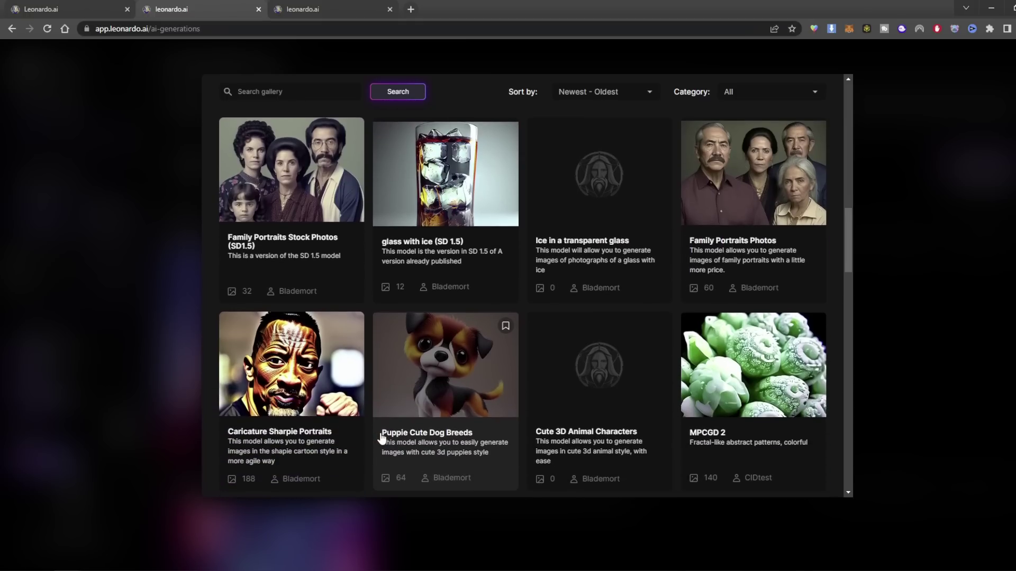
scroll(379, 442, "down", 1)
left_click_drag(845, 254, 843, 375)
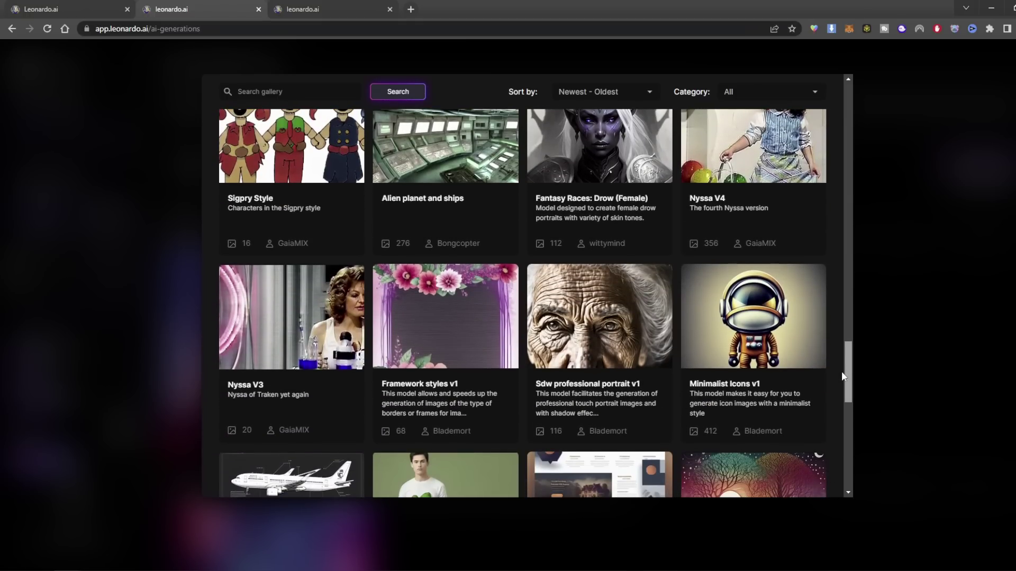
key("Escape")
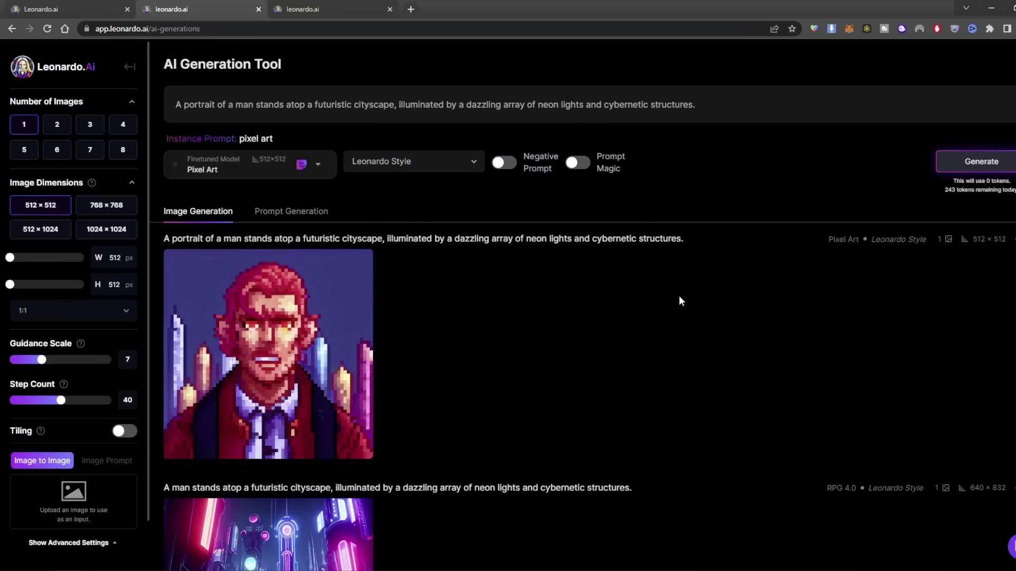